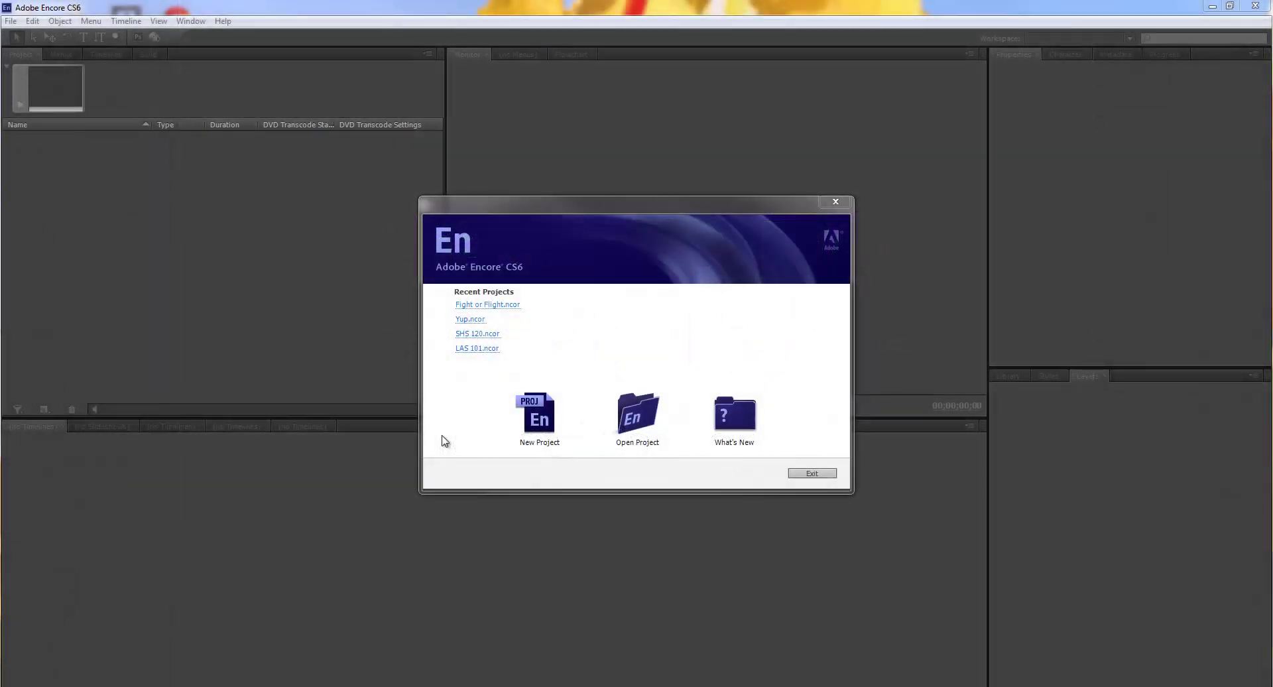
# Start a new DVD-authoring project named 'Fight or flight'.
pyautogui.click(537, 417)
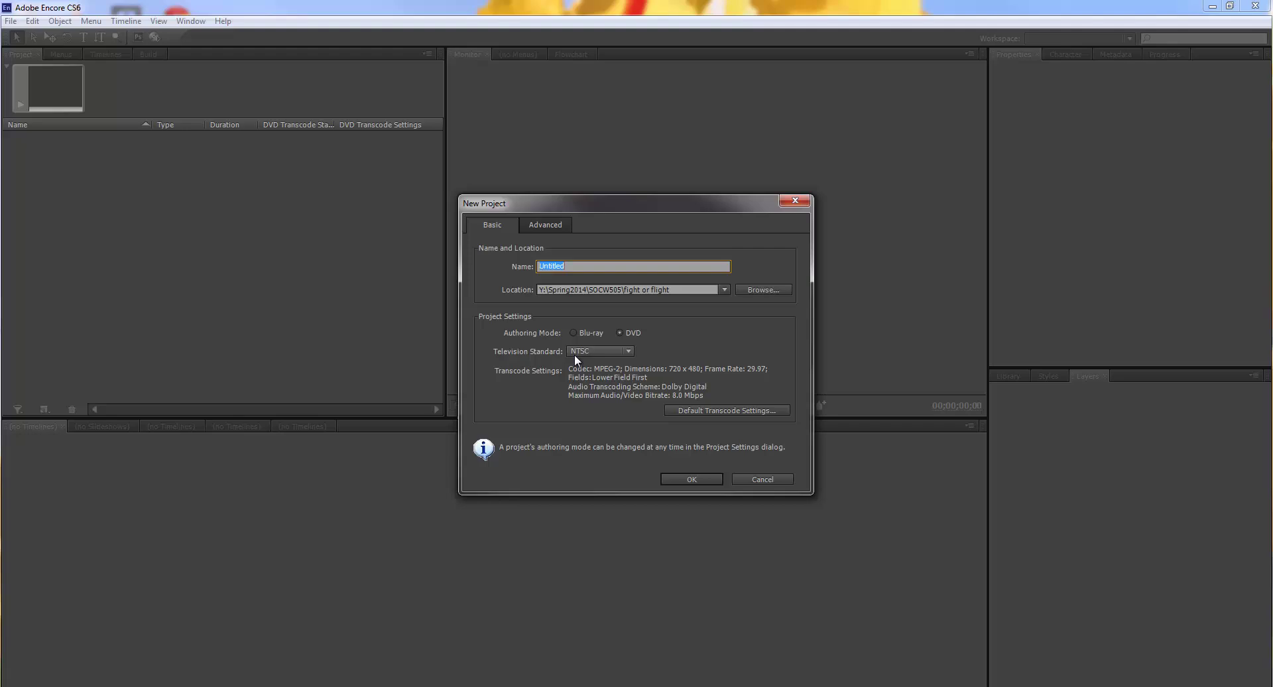
pyautogui.write('F')
pyautogui.write('ight or fl')
pyautogui.write('ight')
pyautogui.click(680, 479)
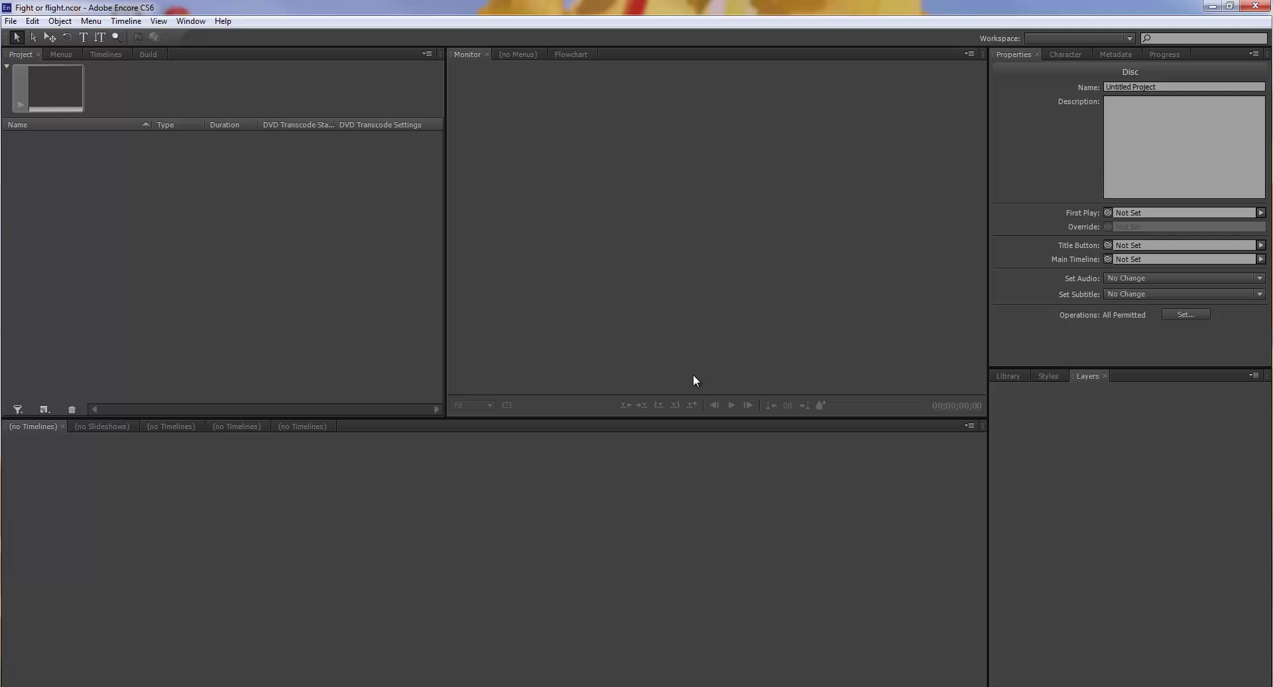
# Import the Fight or Flight. video clip as a timeline and show the Progress panel.
pyautogui.click(11, 21)
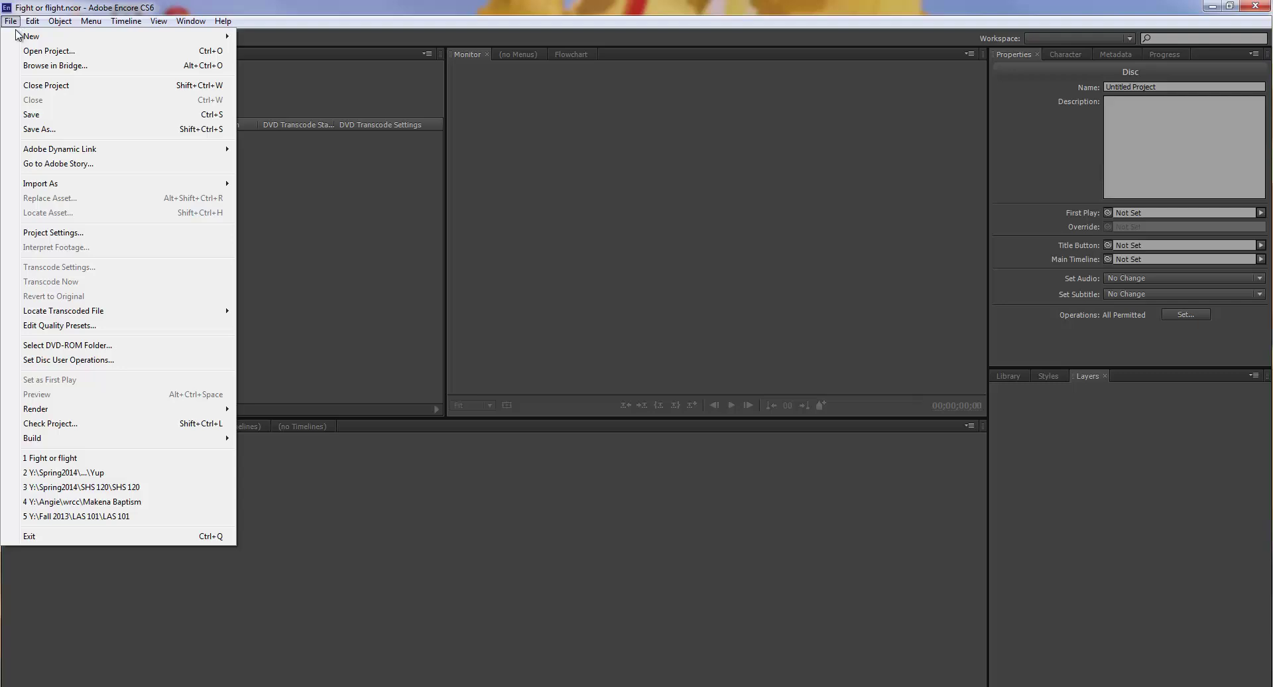
pyautogui.moveTo(40, 183)
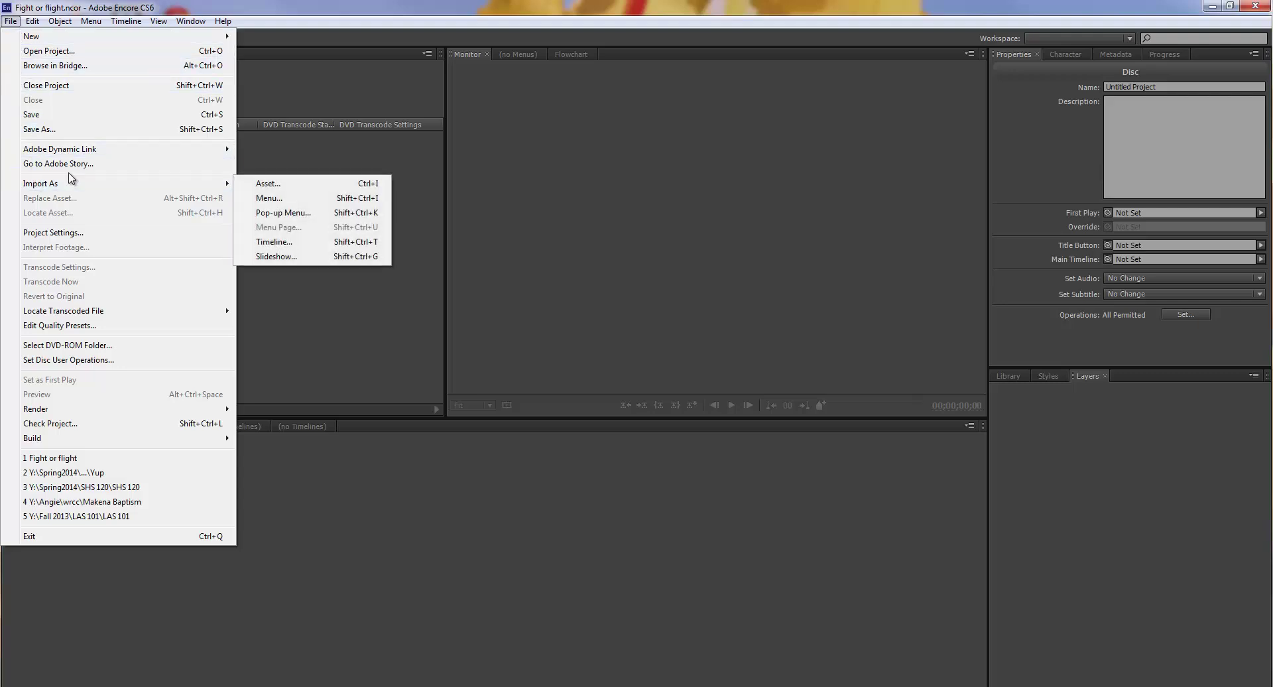
pyautogui.click(269, 242)
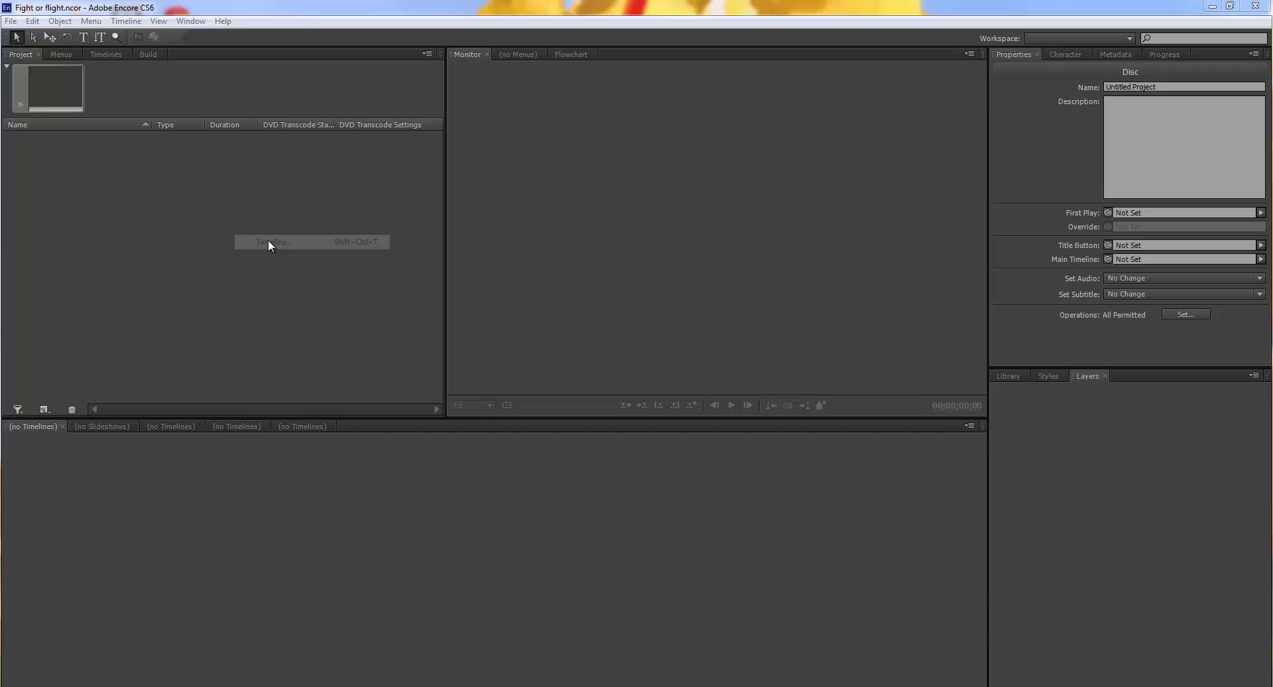
pyautogui.click(136, 93)
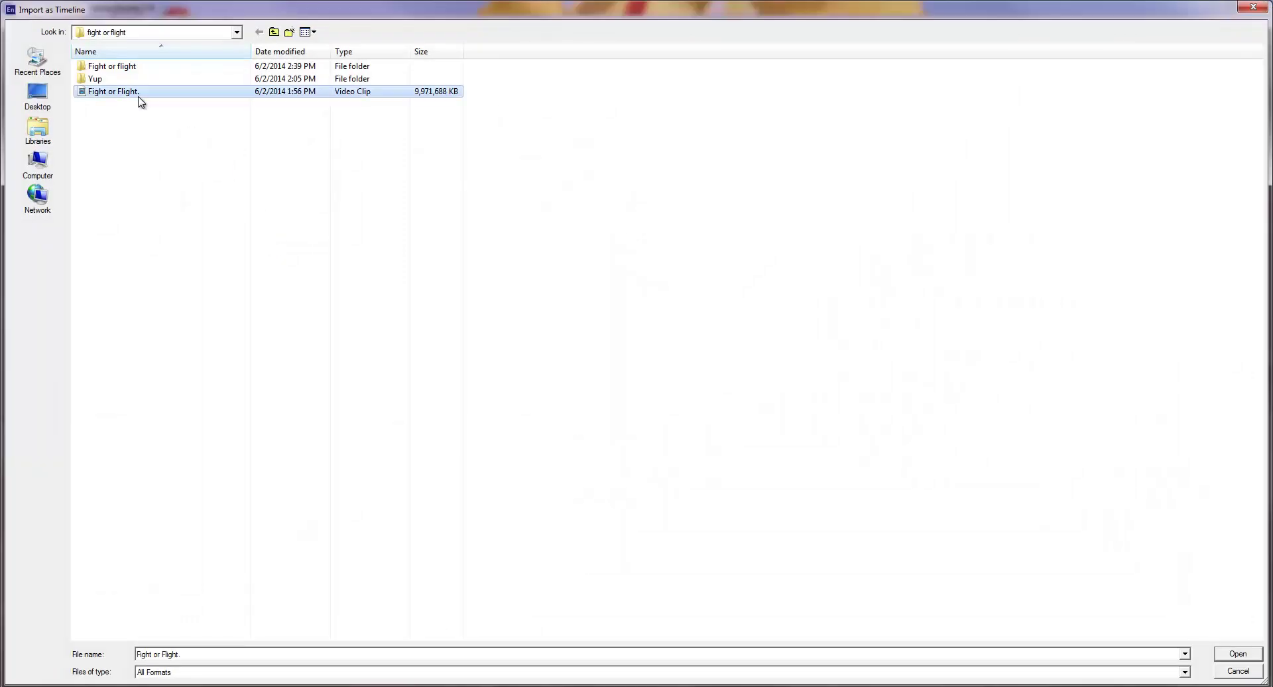
pyautogui.click(1230, 655)
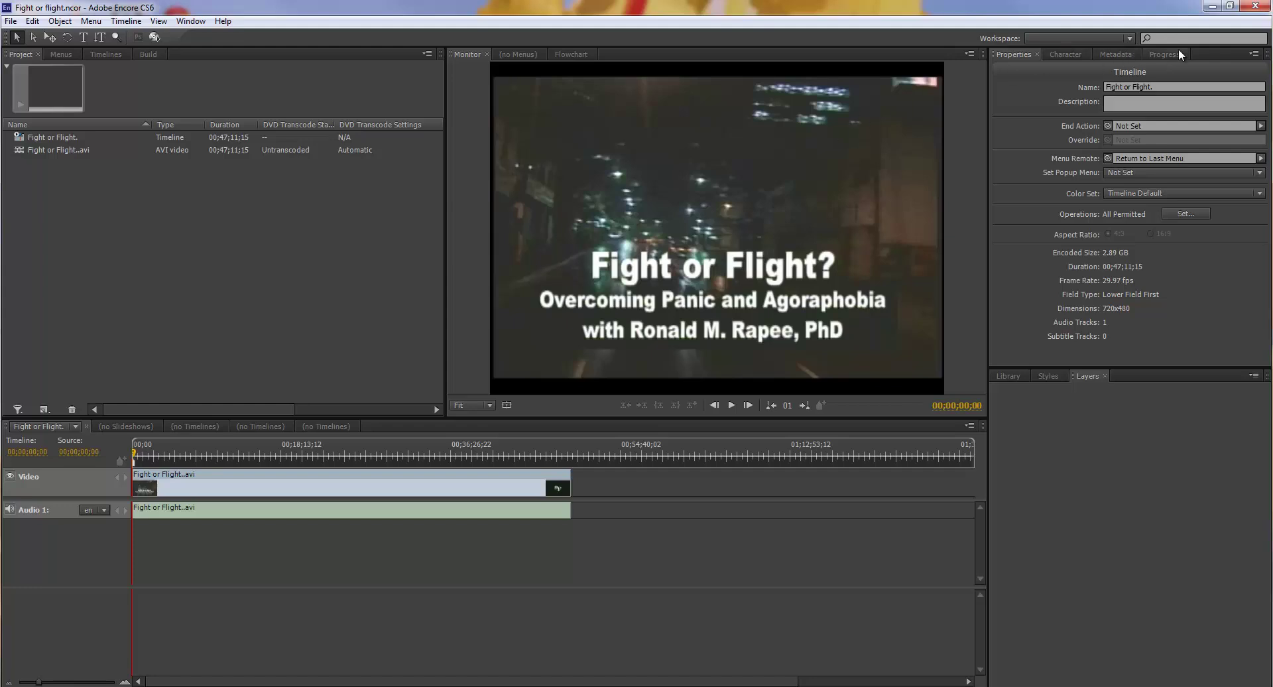
pyautogui.click(1178, 54)
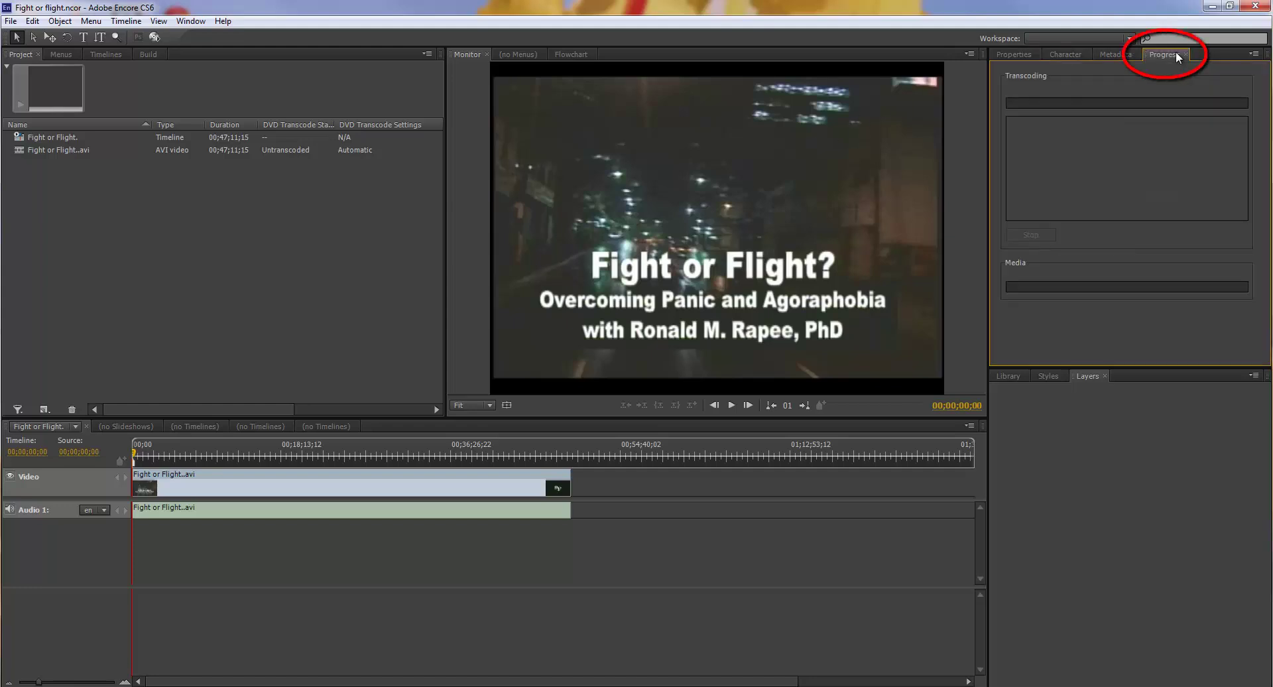
# Run Transcode Now on the Fight or Flight..avi asset.
pyautogui.rightClick(282, 147)
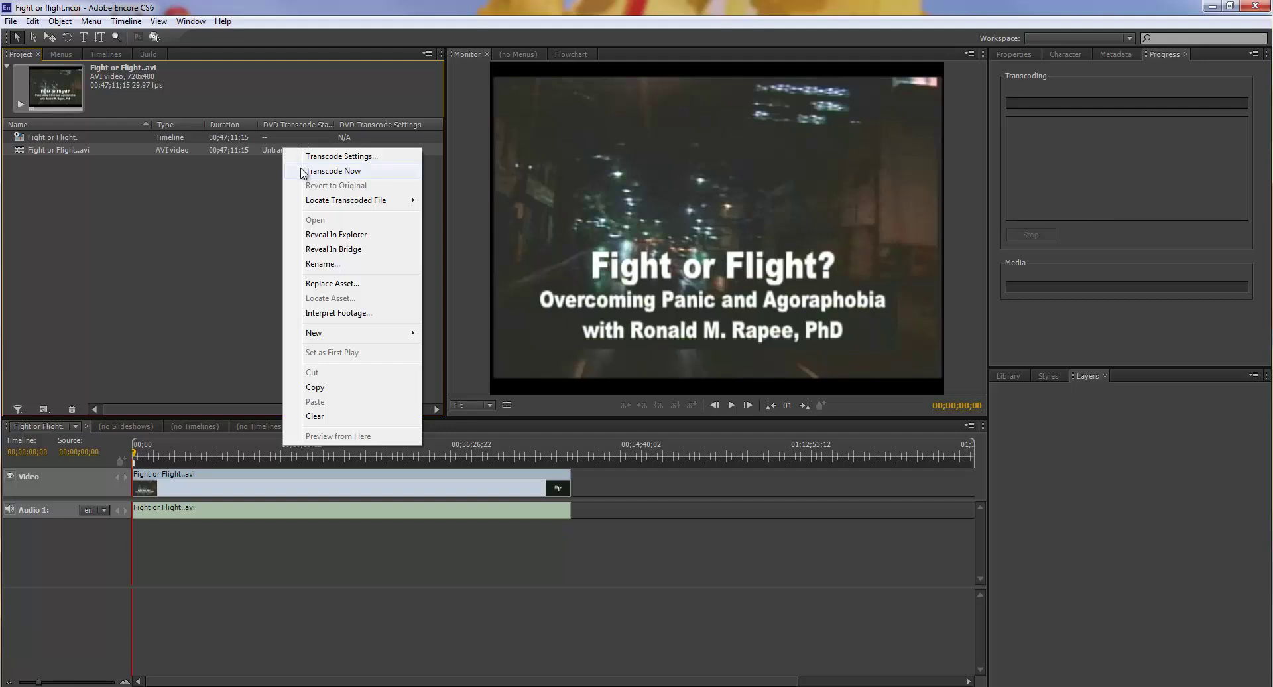
pyautogui.click(302, 171)
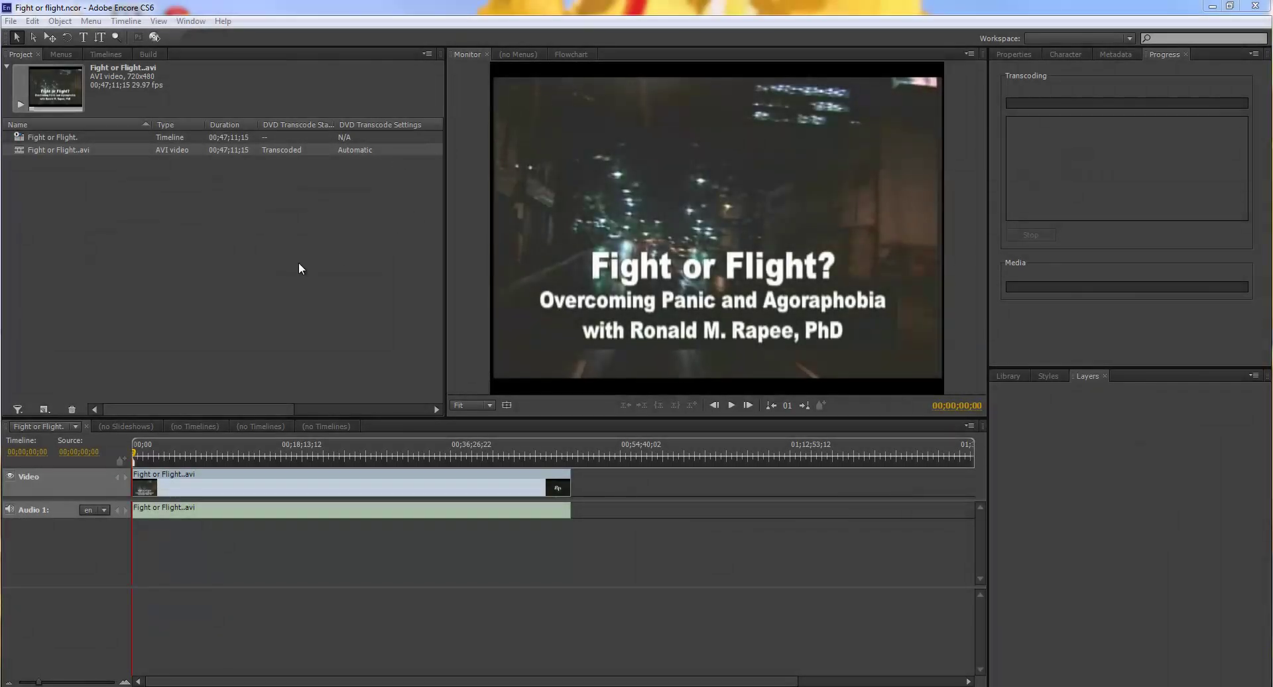
# Import Captioning_Provided_by.wmv from the video (Y:) drive as a new timeline.
pyautogui.click(11, 22)
pyautogui.moveTo(60, 183)
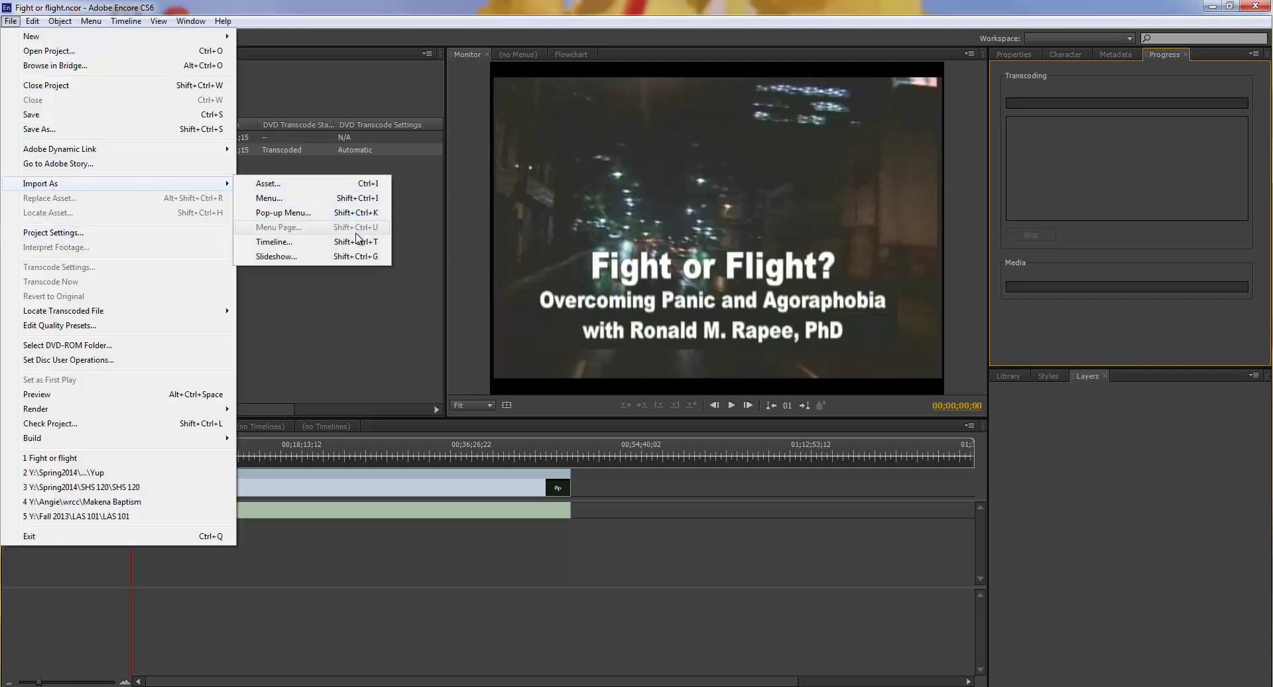
pyautogui.click(354, 242)
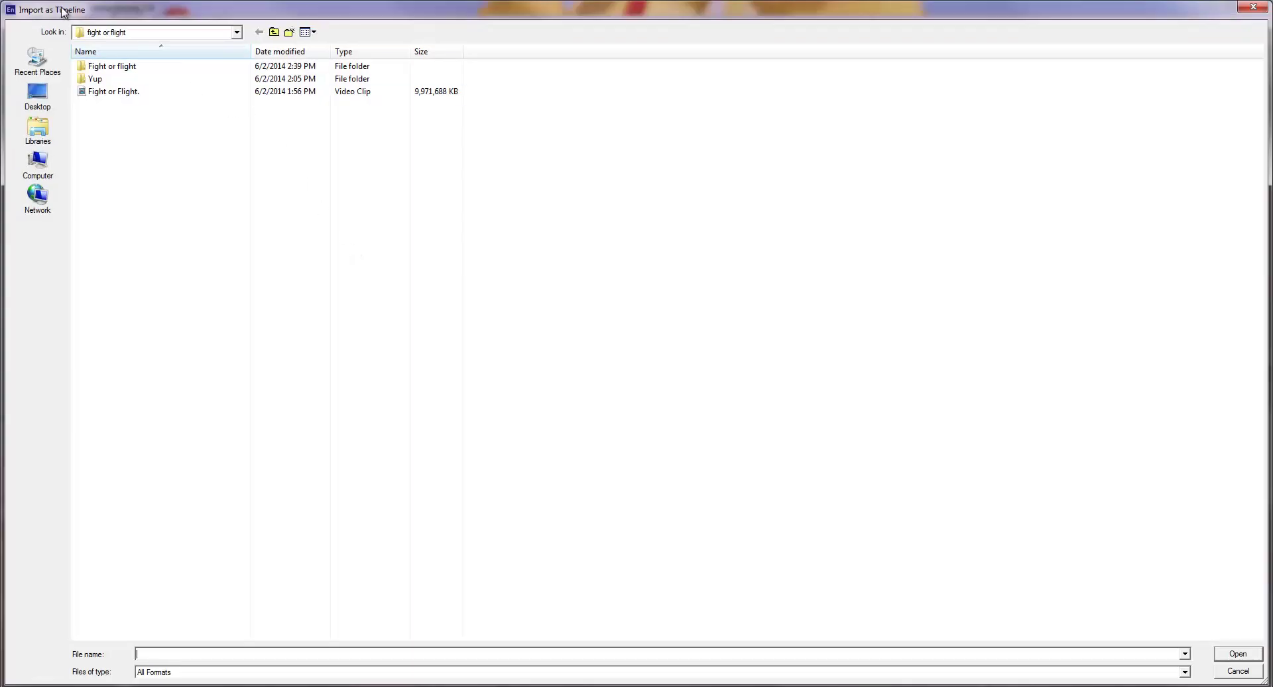
pyautogui.click(113, 33)
pyautogui.click(111, 154)
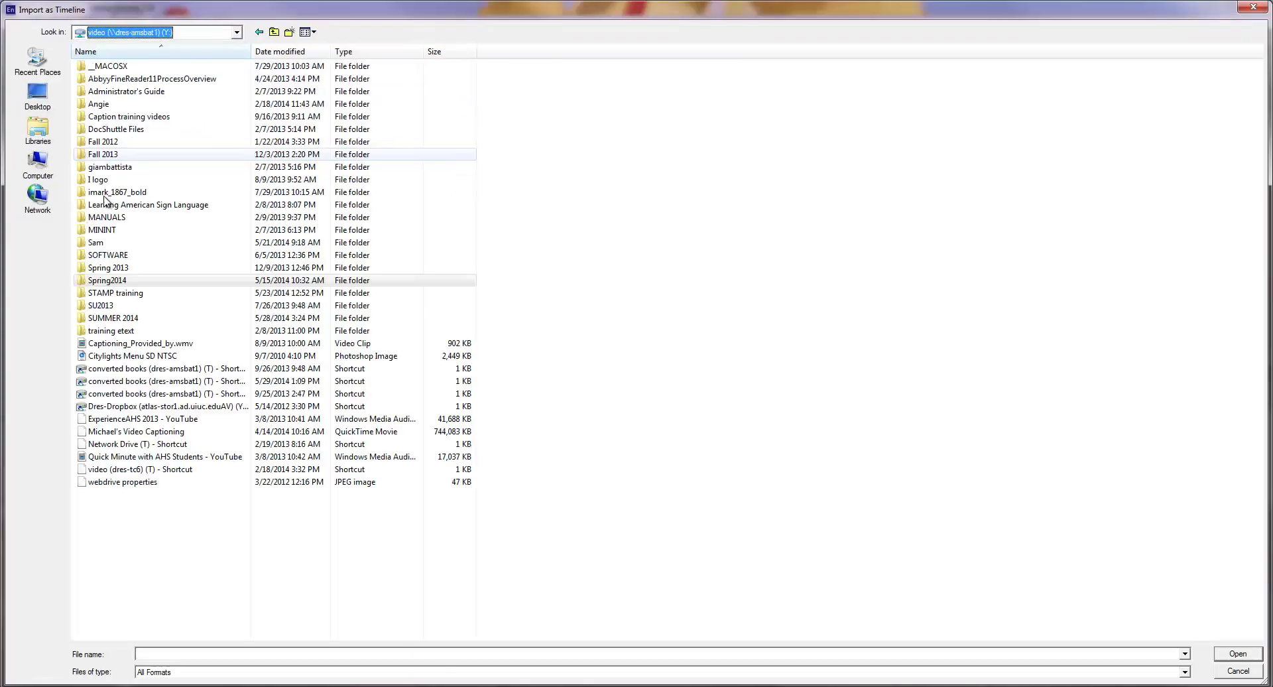
pyautogui.click(164, 343)
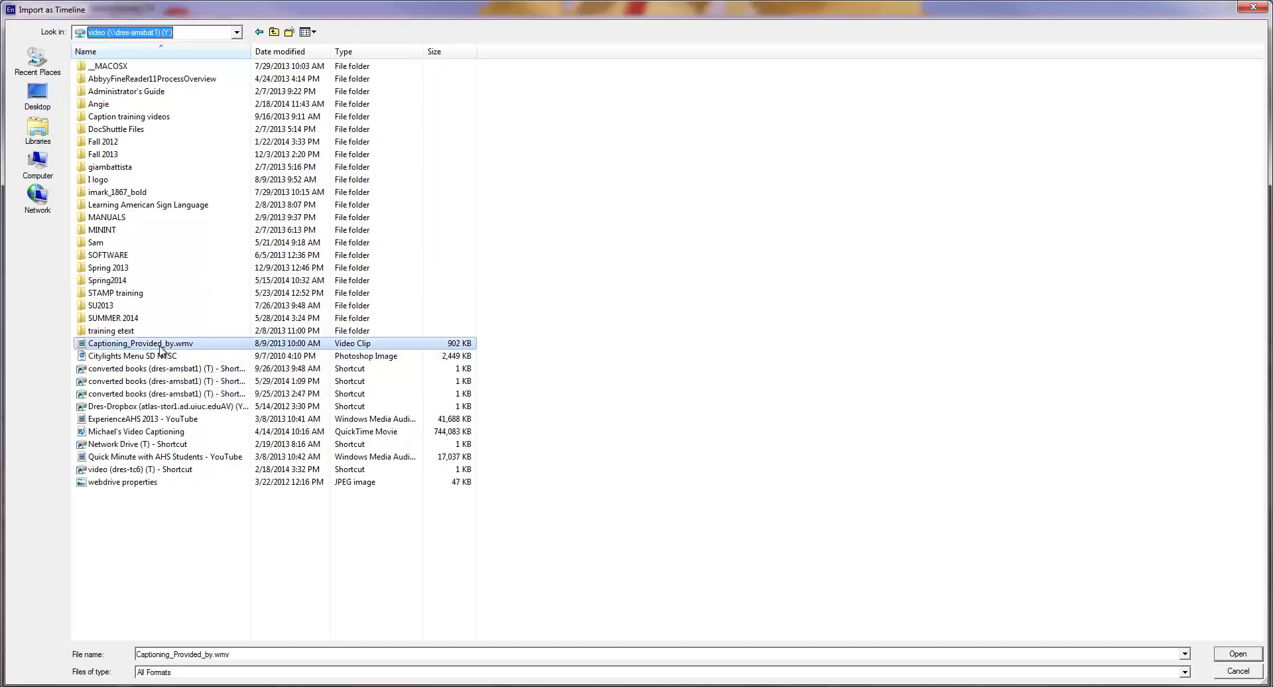
pyautogui.click(1237, 654)
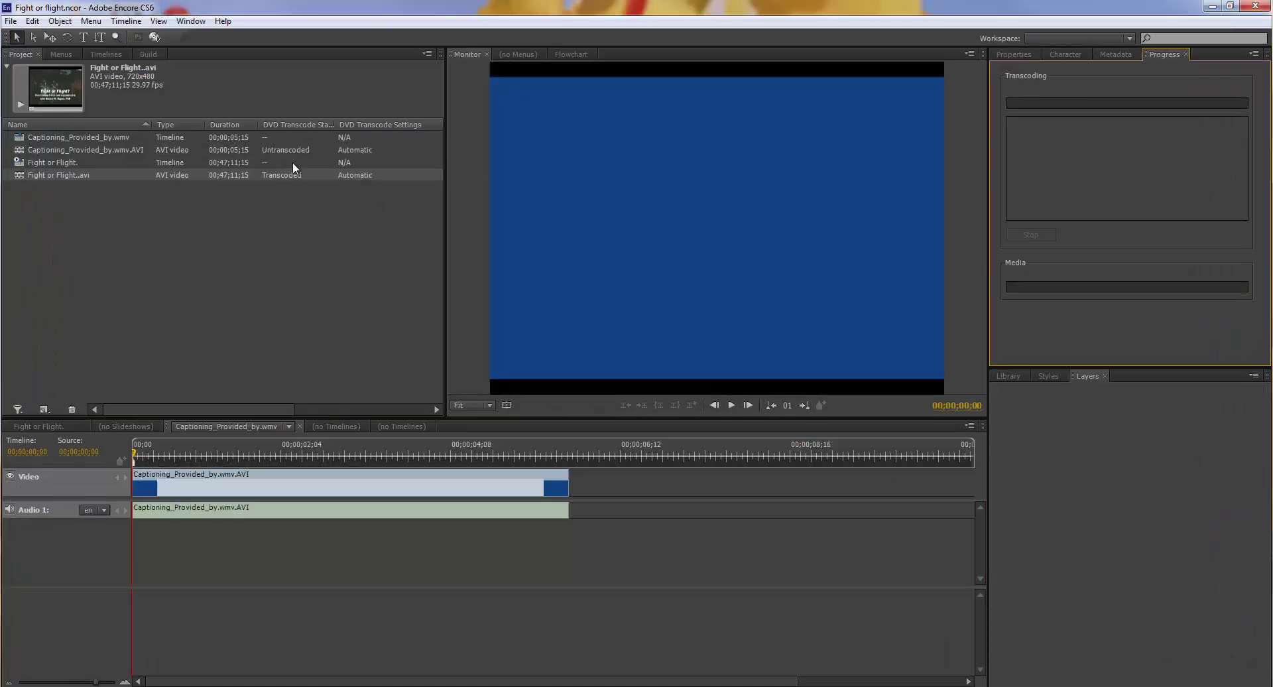
# Transcode the Captioning_Provided_by.wmv AVI asset right away.
pyautogui.click(287, 150)
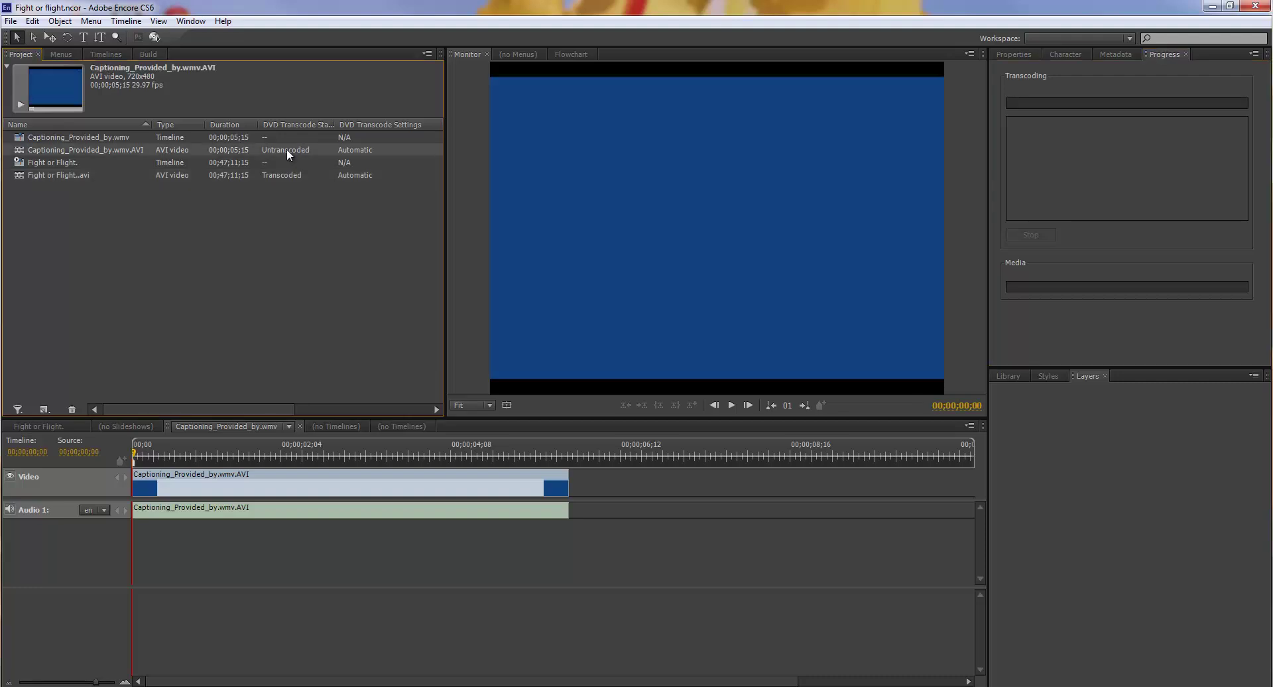
pyautogui.rightClick(287, 150)
pyautogui.click(322, 174)
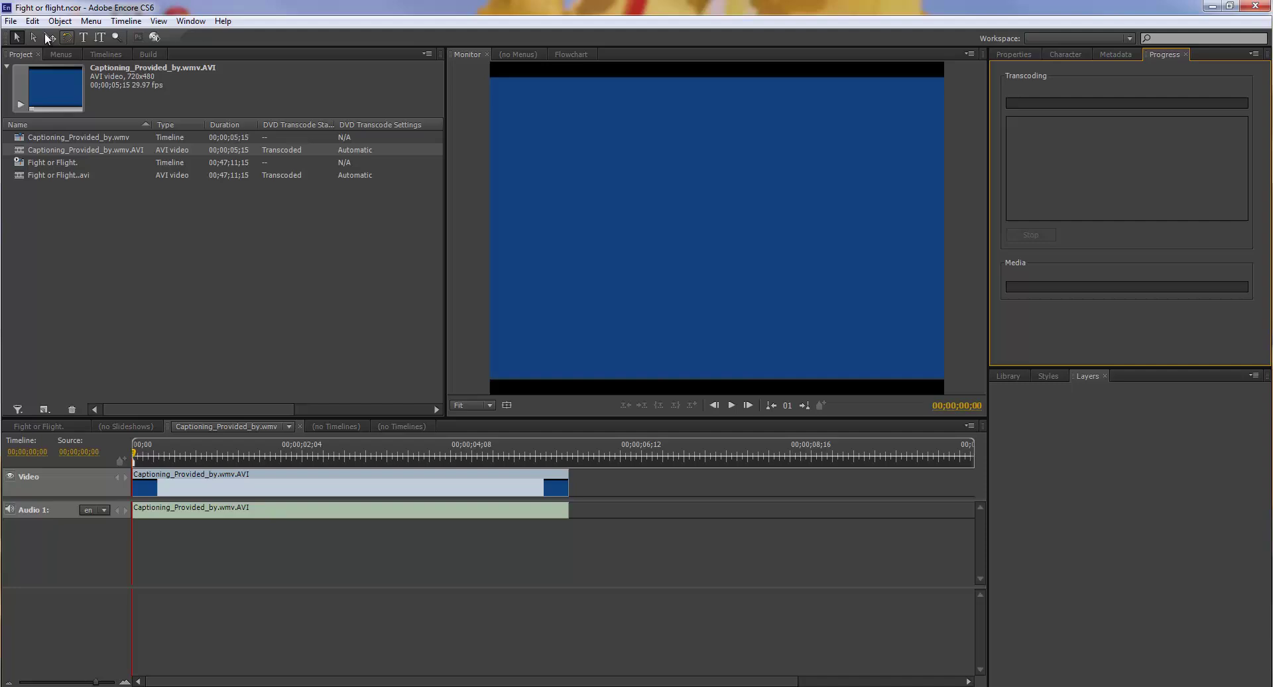
# Import the Citylights Menu SD NTSC template as a new menu.
pyautogui.click(11, 21)
pyautogui.moveTo(41, 183)
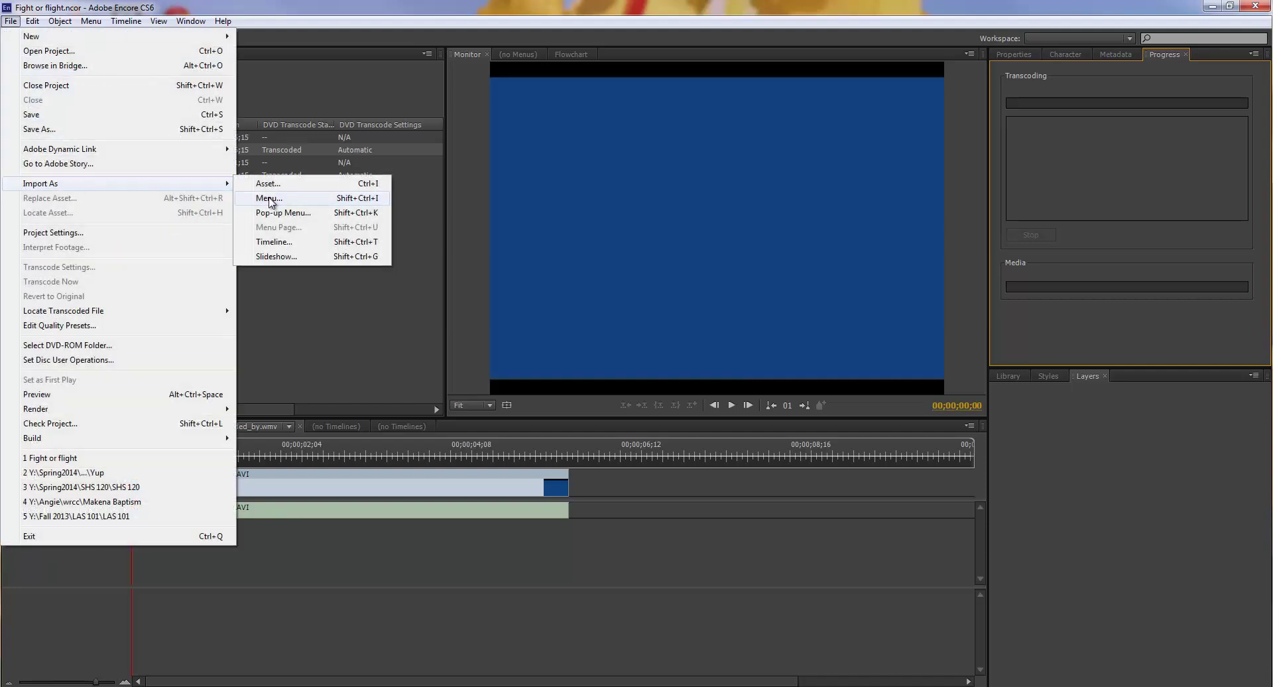
pyautogui.click(268, 198)
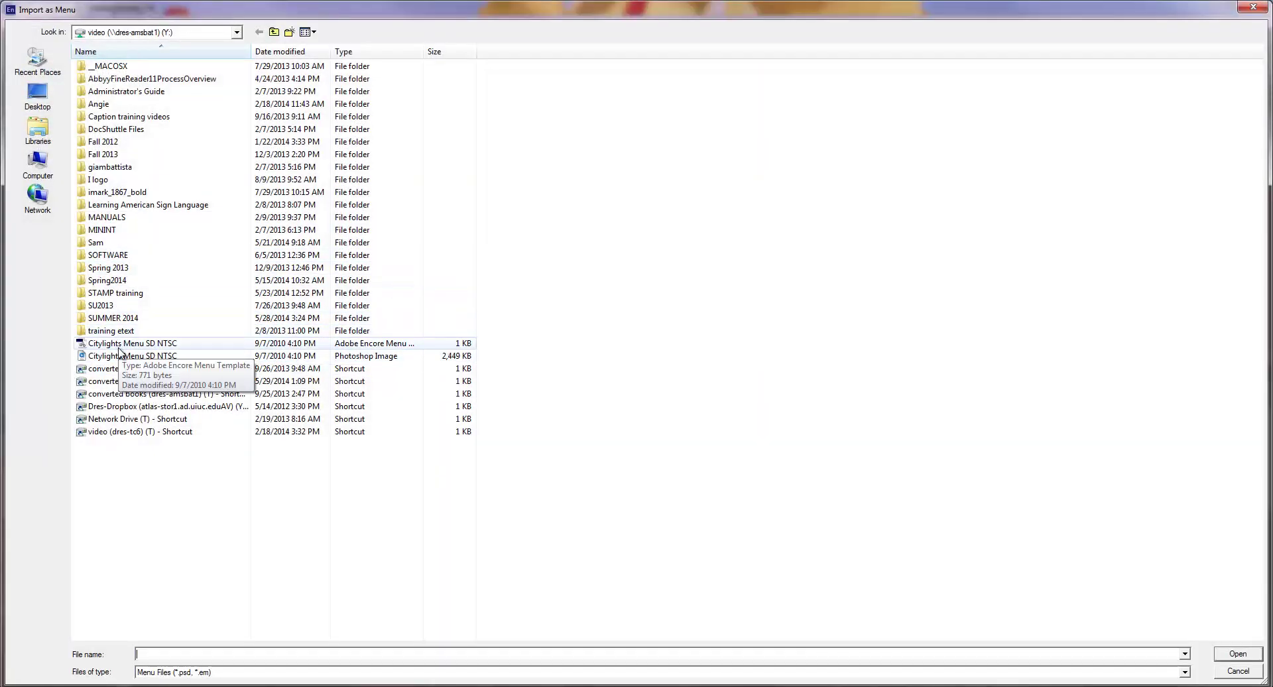
pyautogui.click(119, 346)
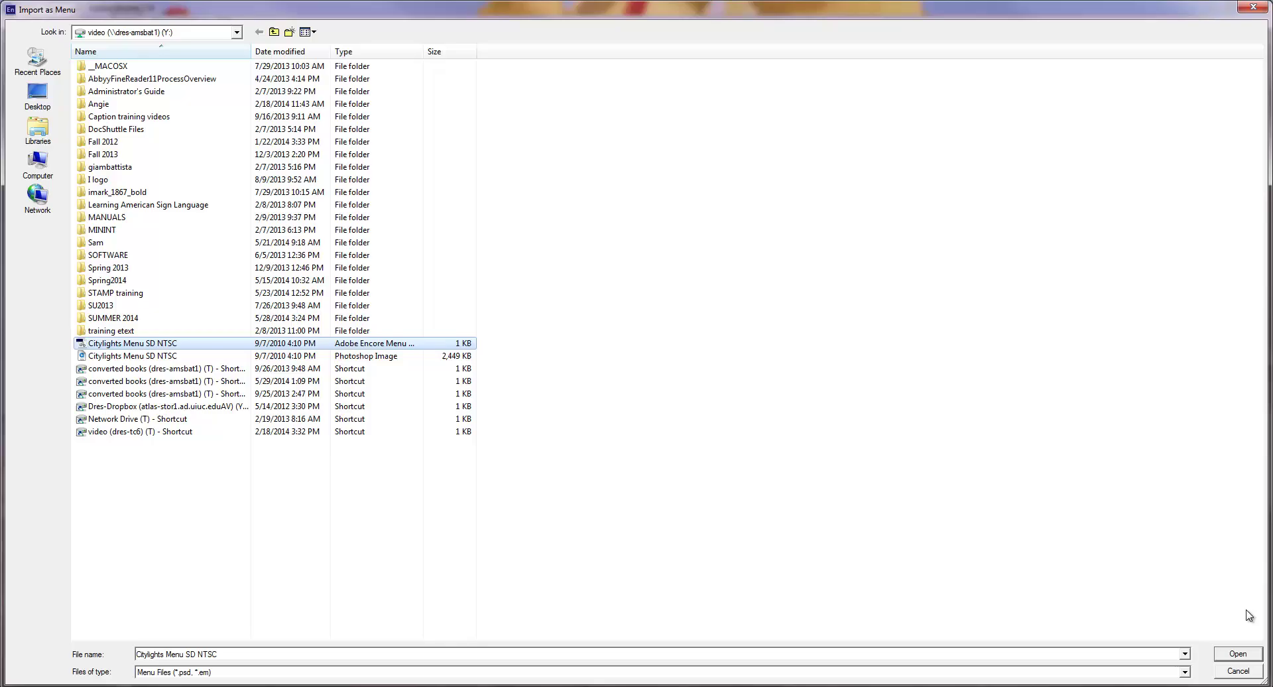
pyautogui.click(1238, 653)
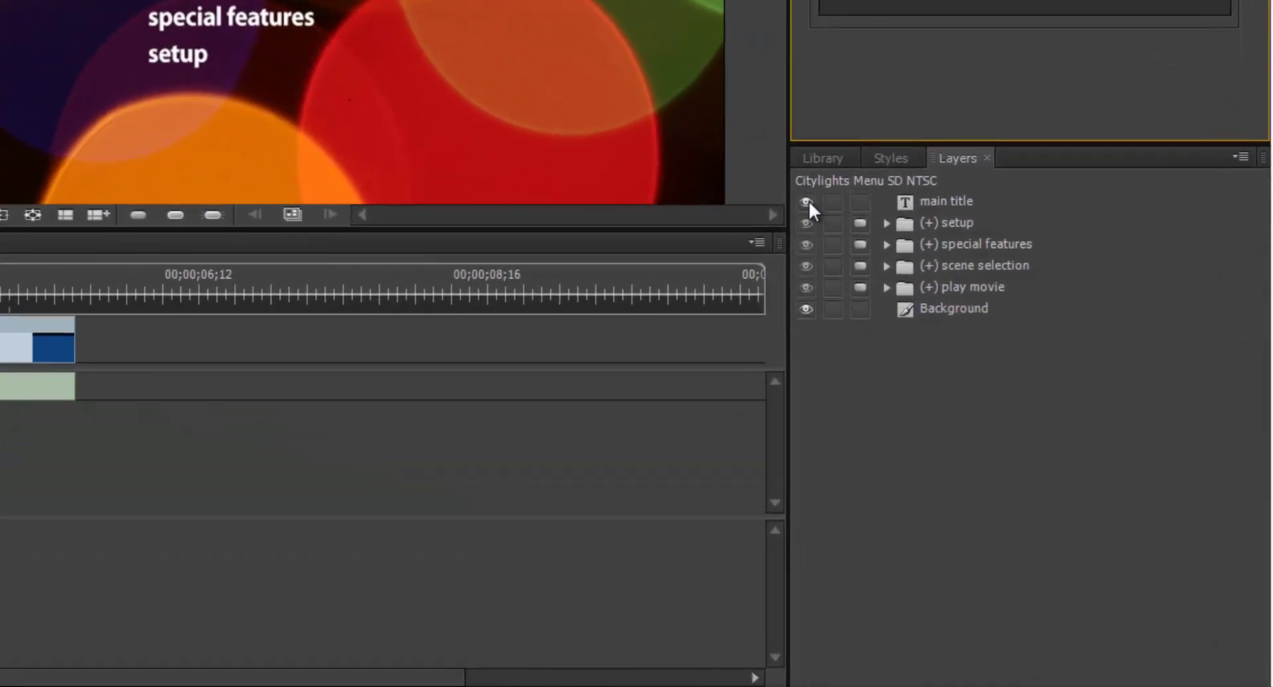
# Hide the main title, setup, special features and scene selection layers, removing their button status.
pyautogui.click(806, 200)
pyautogui.click(861, 222)
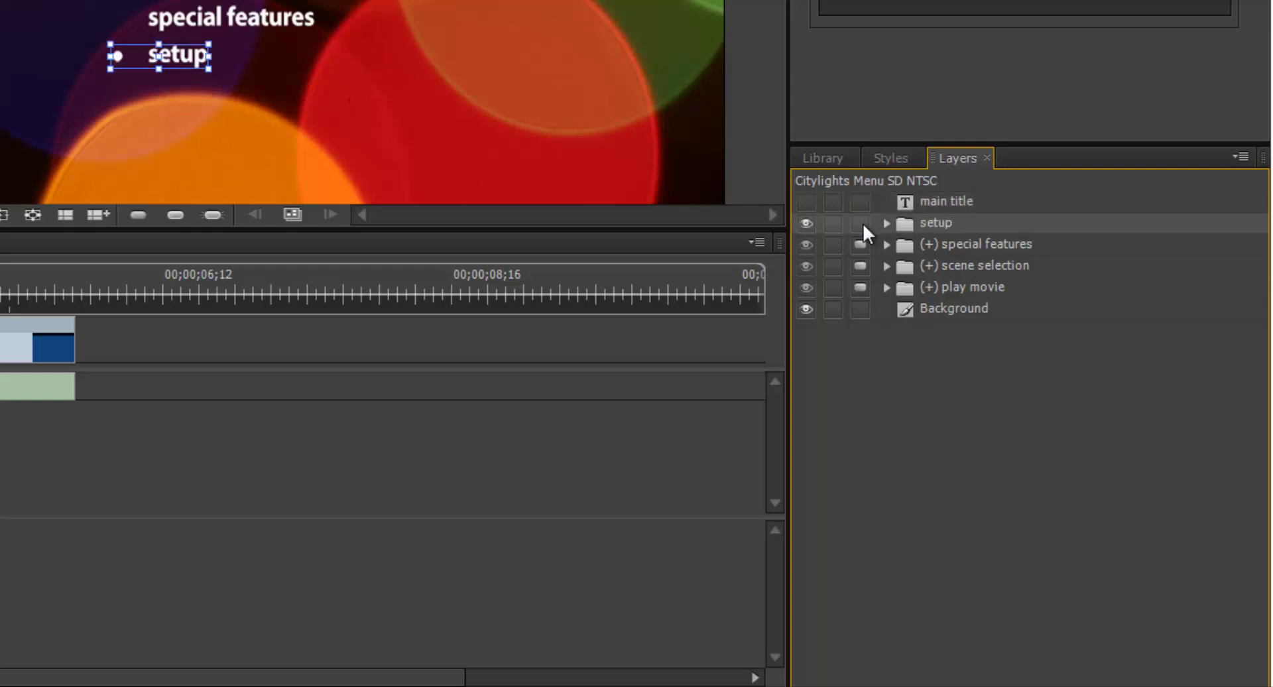
pyautogui.click(861, 244)
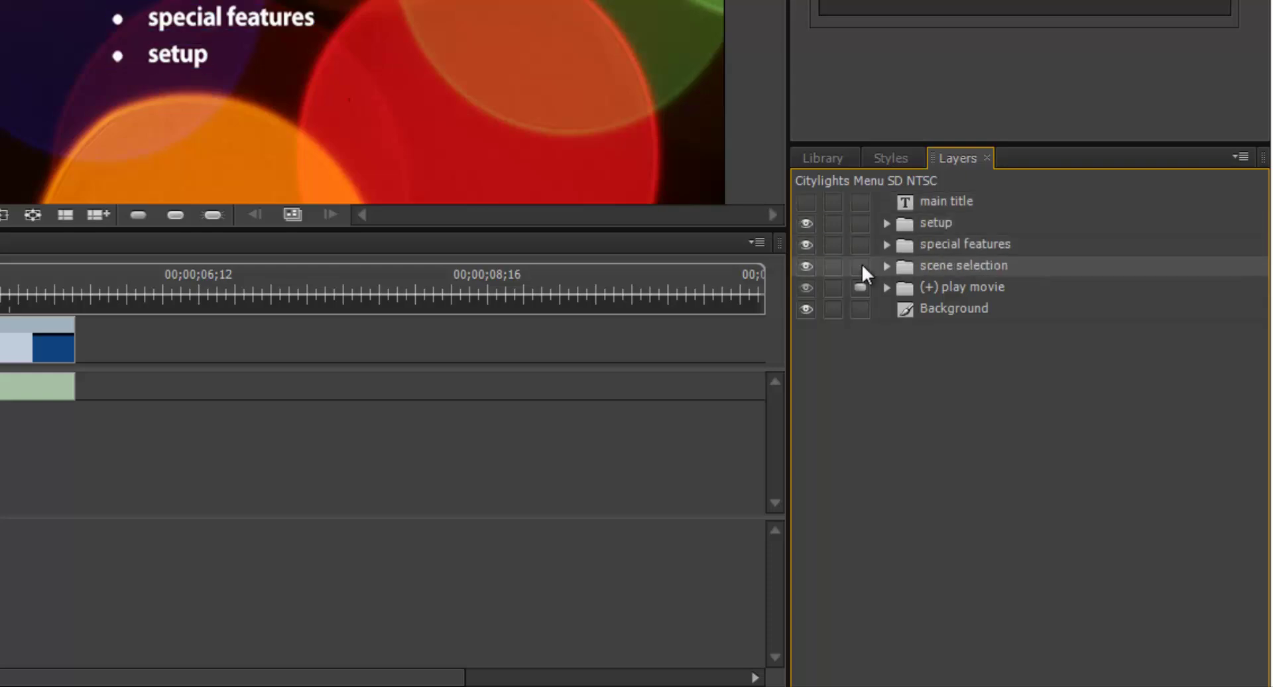
pyautogui.click(806, 265)
pyautogui.click(806, 244)
pyautogui.click(806, 223)
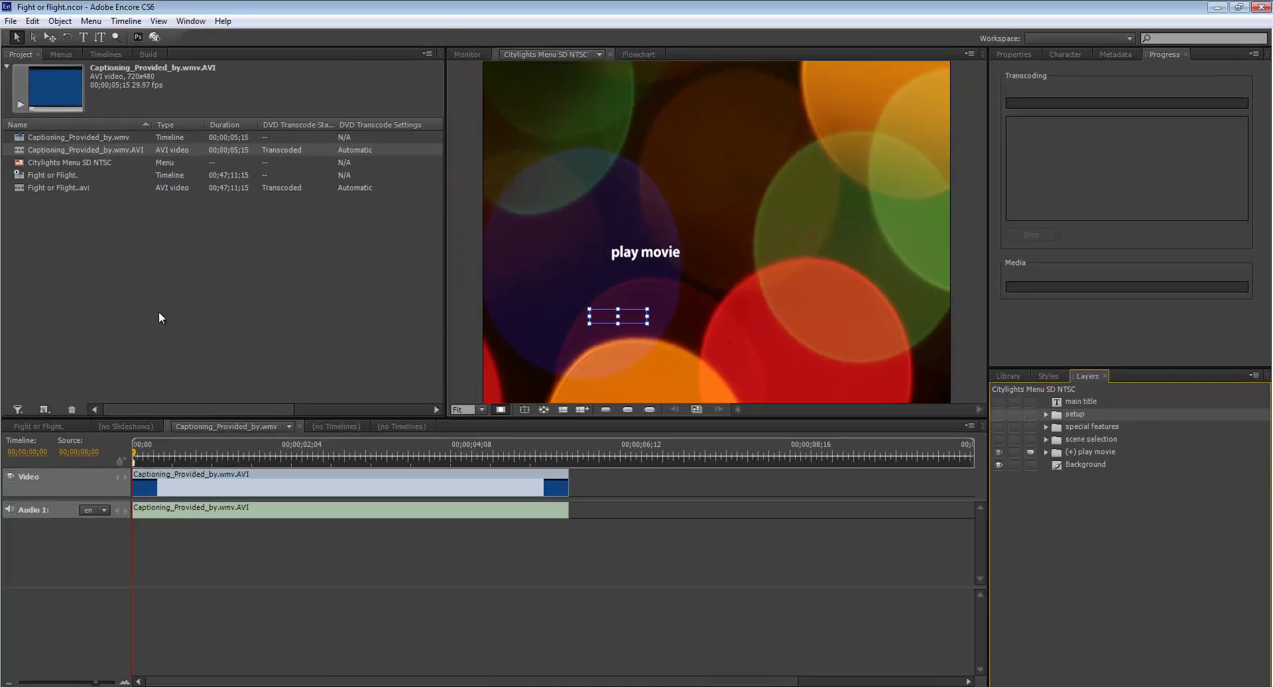
pyautogui.click(158, 311)
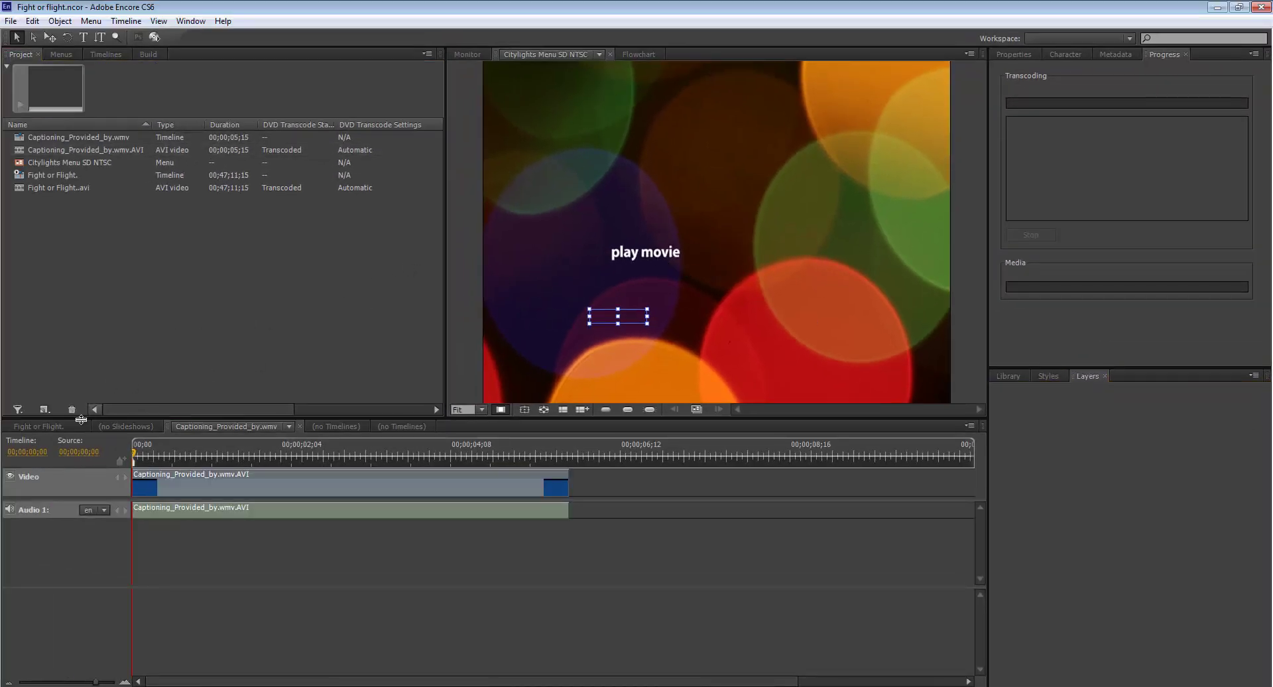
# Add chapter points every 00;05;00;02 along the Fight or Flight. timeline.
pyautogui.click(53, 427)
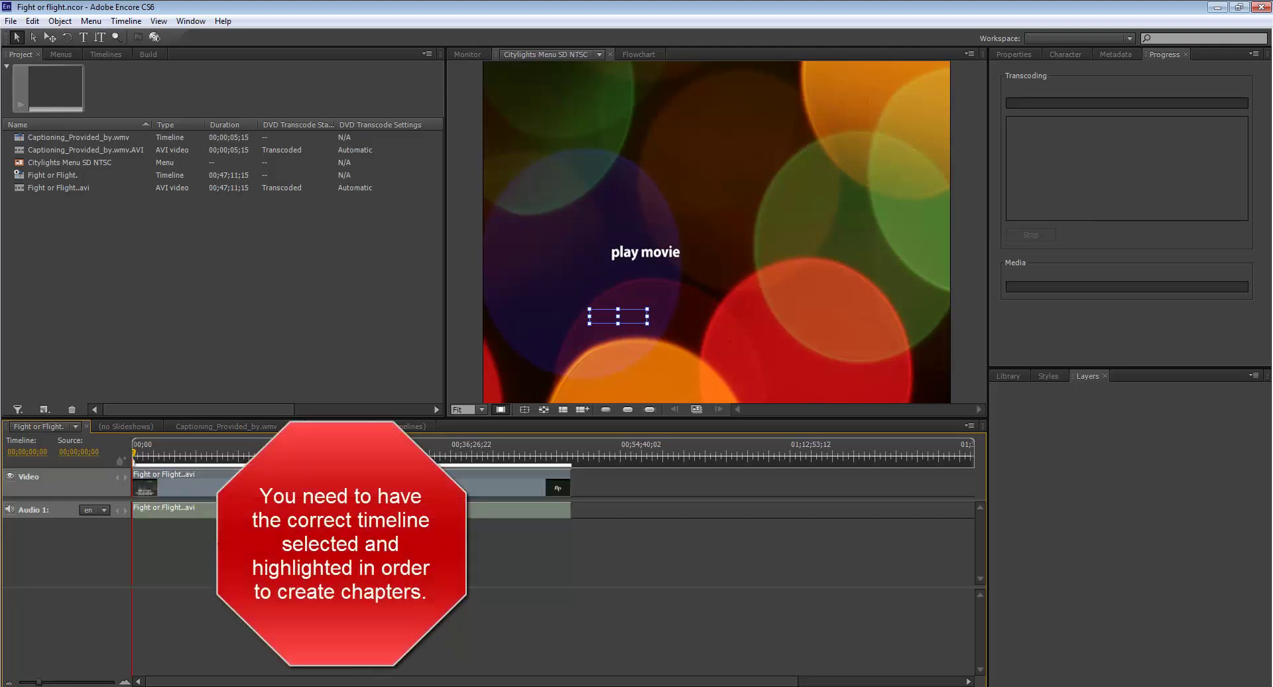
pyautogui.click(126, 20)
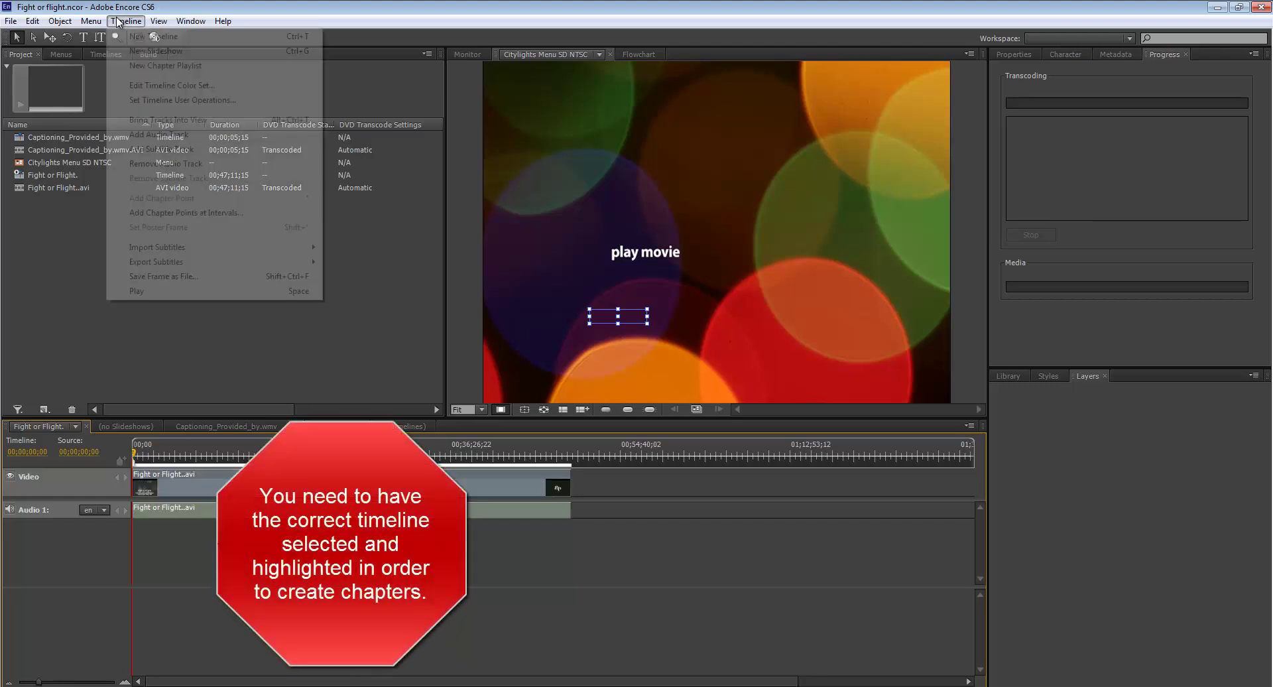
pyautogui.click(191, 214)
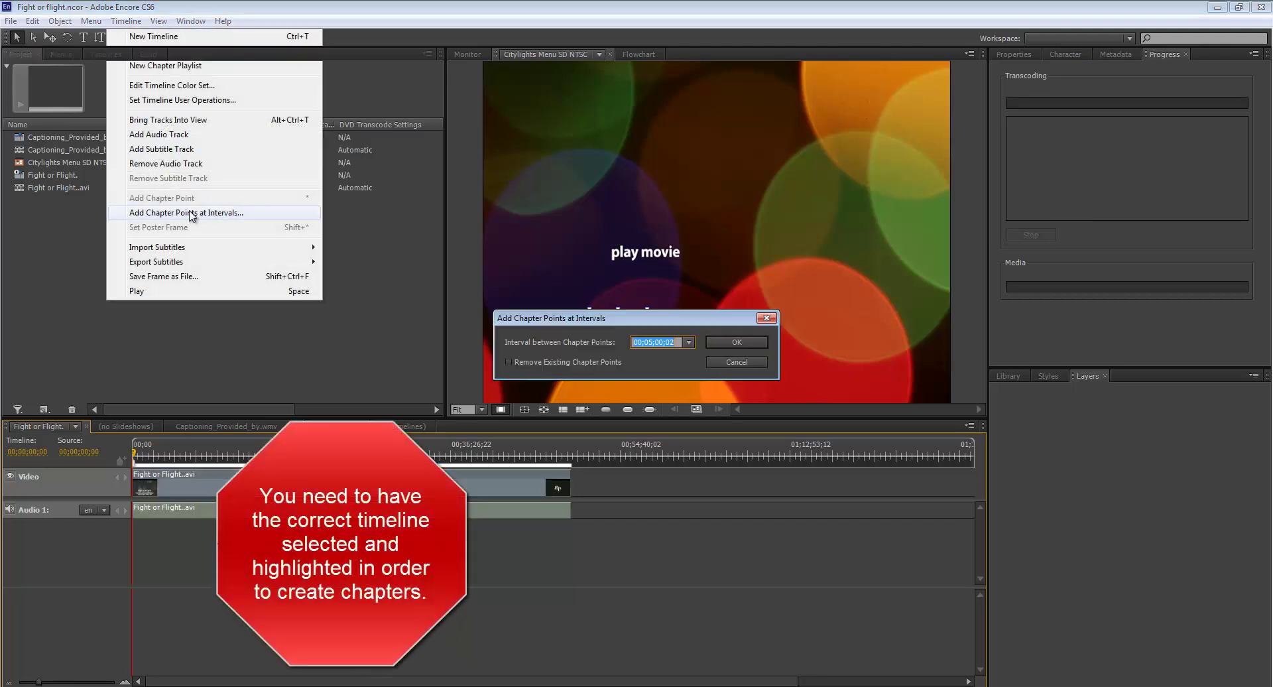
pyautogui.click(742, 343)
pyautogui.click(743, 341)
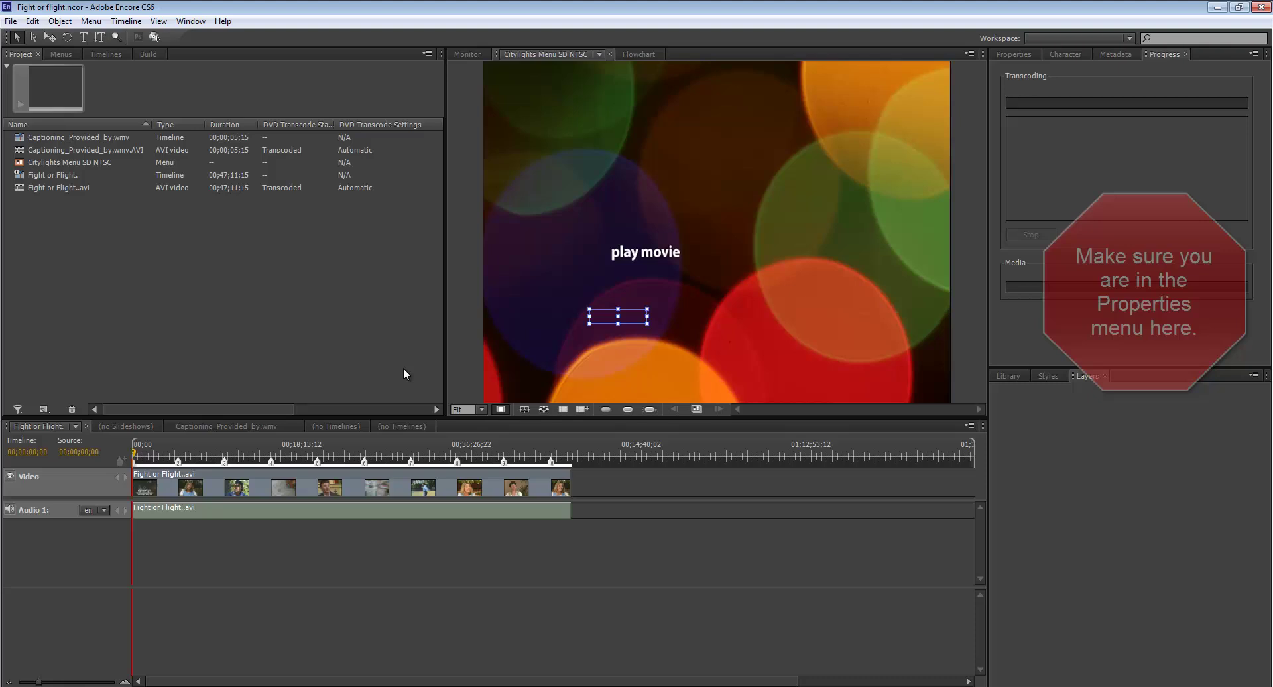
# Link the play movie button to the Fight or Flight. timeline.
pyautogui.click(1011, 55)
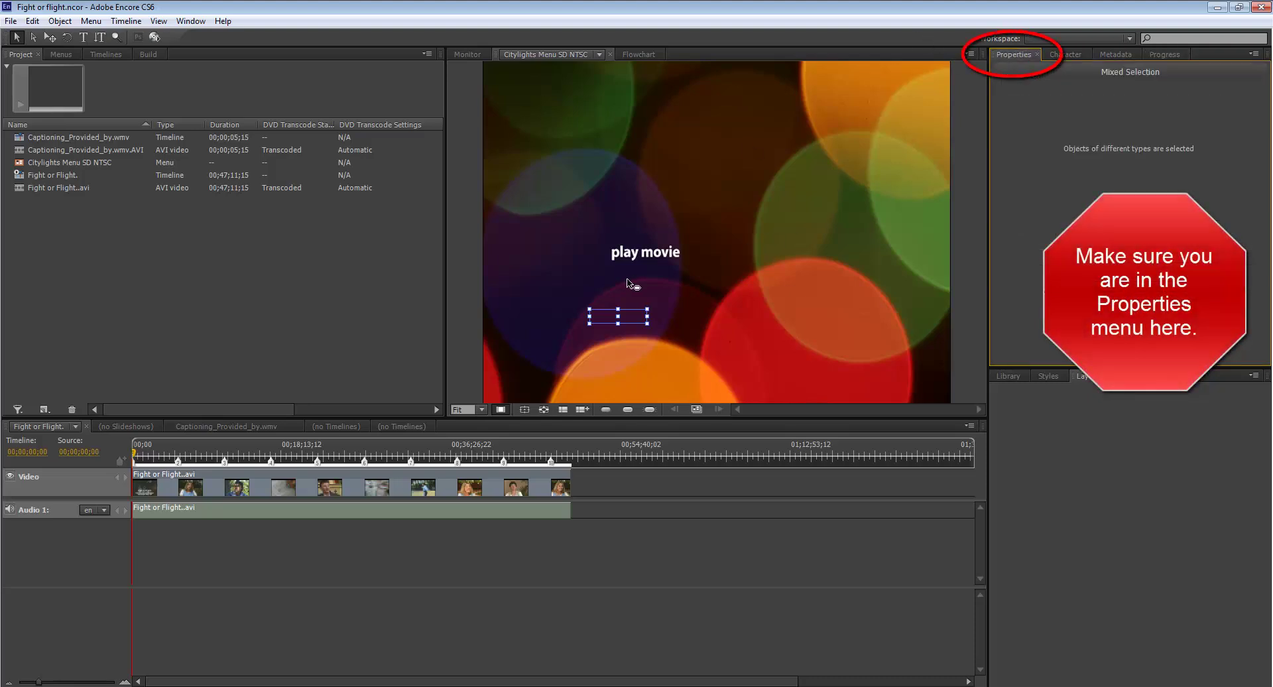
pyautogui.click(640, 254)
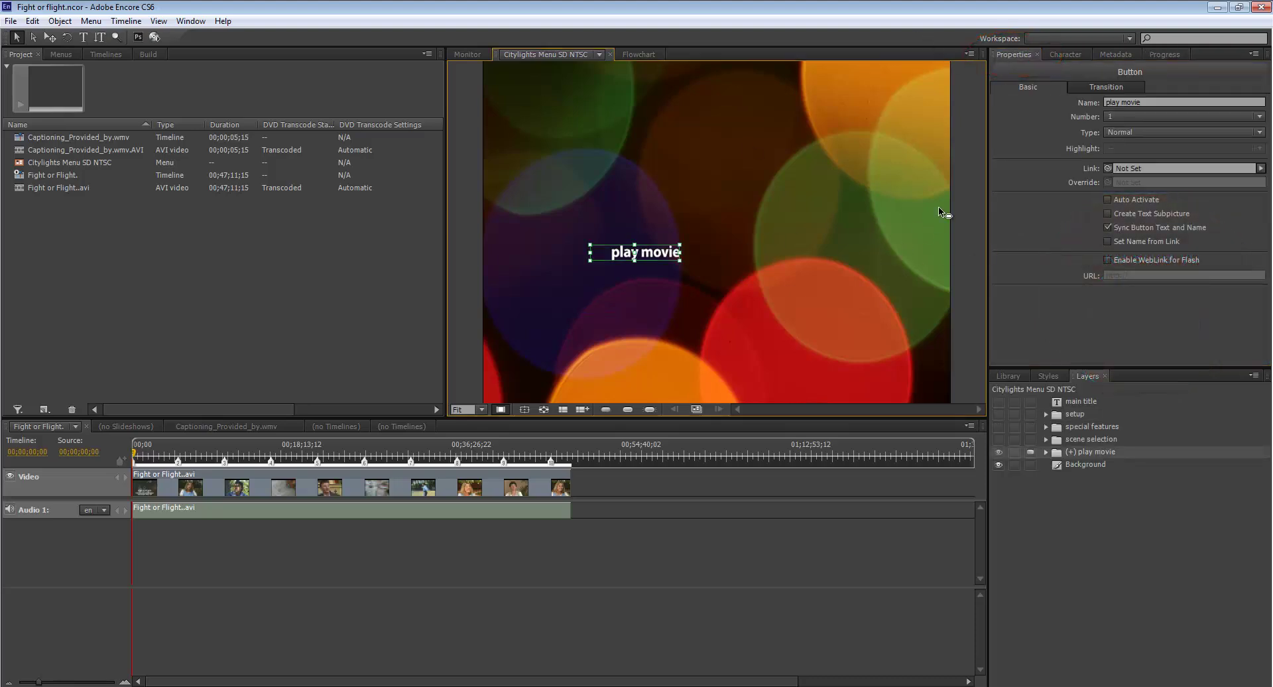
pyautogui.moveTo(1107, 168); pyautogui.dragTo(171, 174)
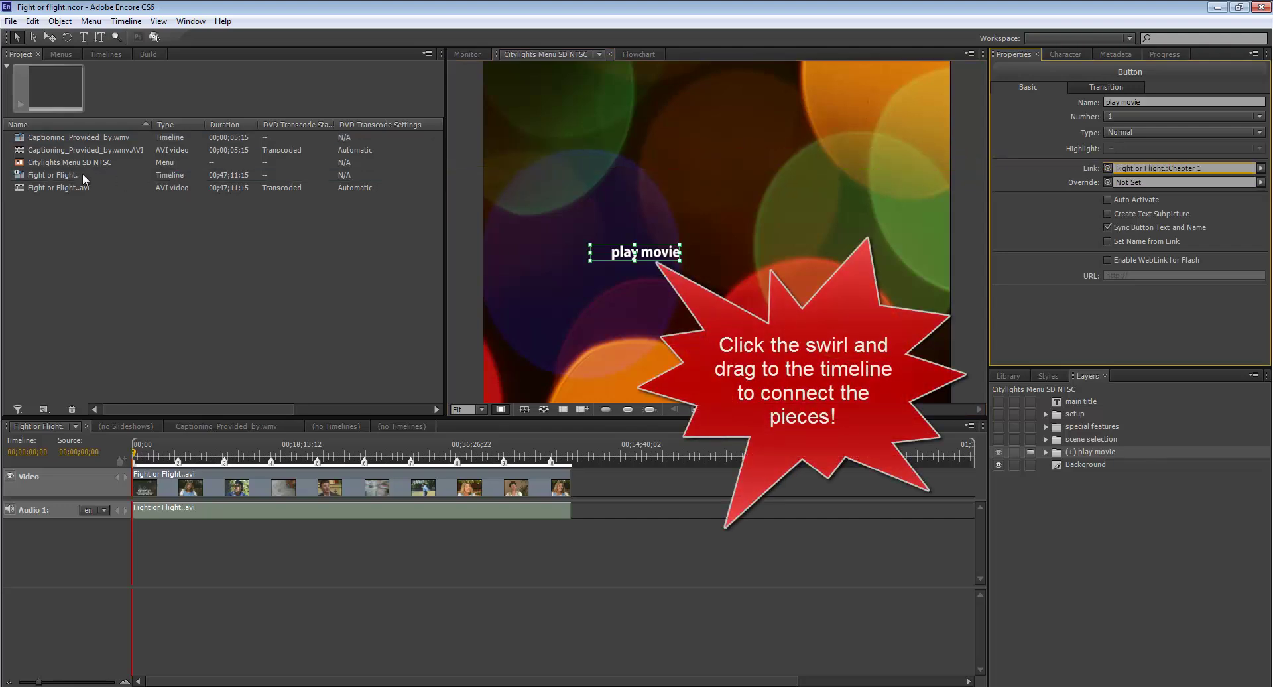
# Chain end actions Fight or Flight. → captioning → Citylights menu, and make the menu First Play.
pyautogui.click(82, 173)
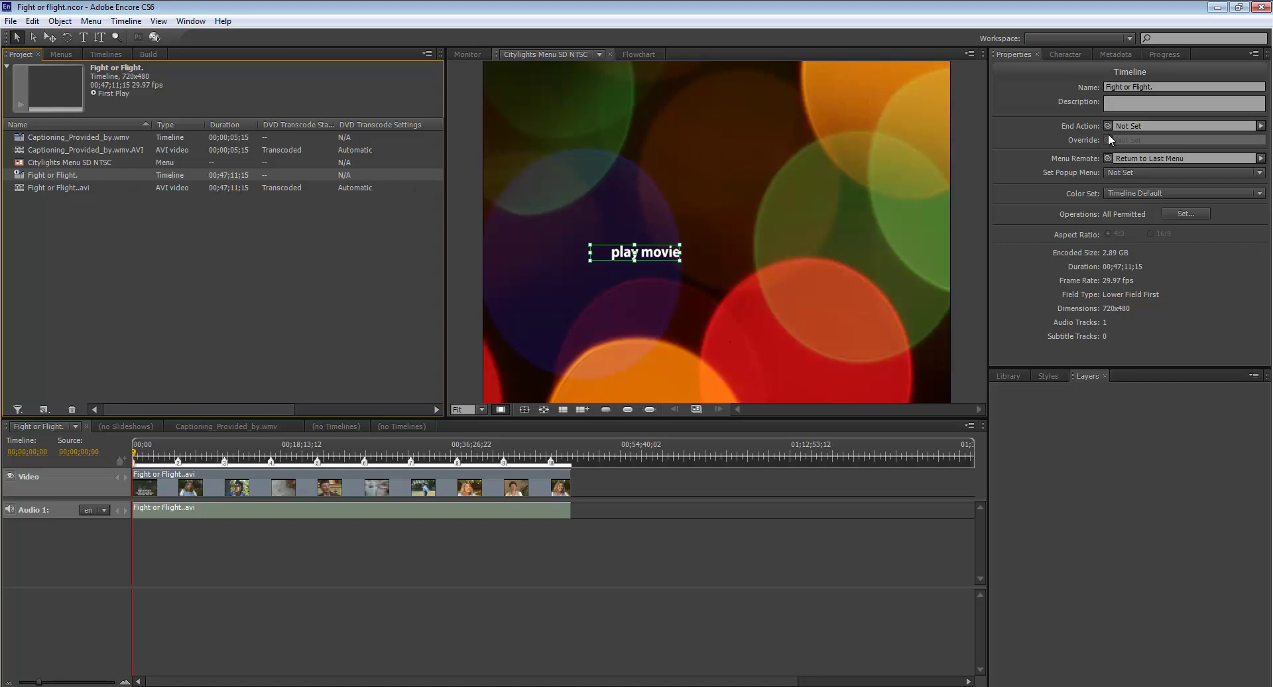
pyautogui.moveTo(1107, 126); pyautogui.dragTo(118, 134)
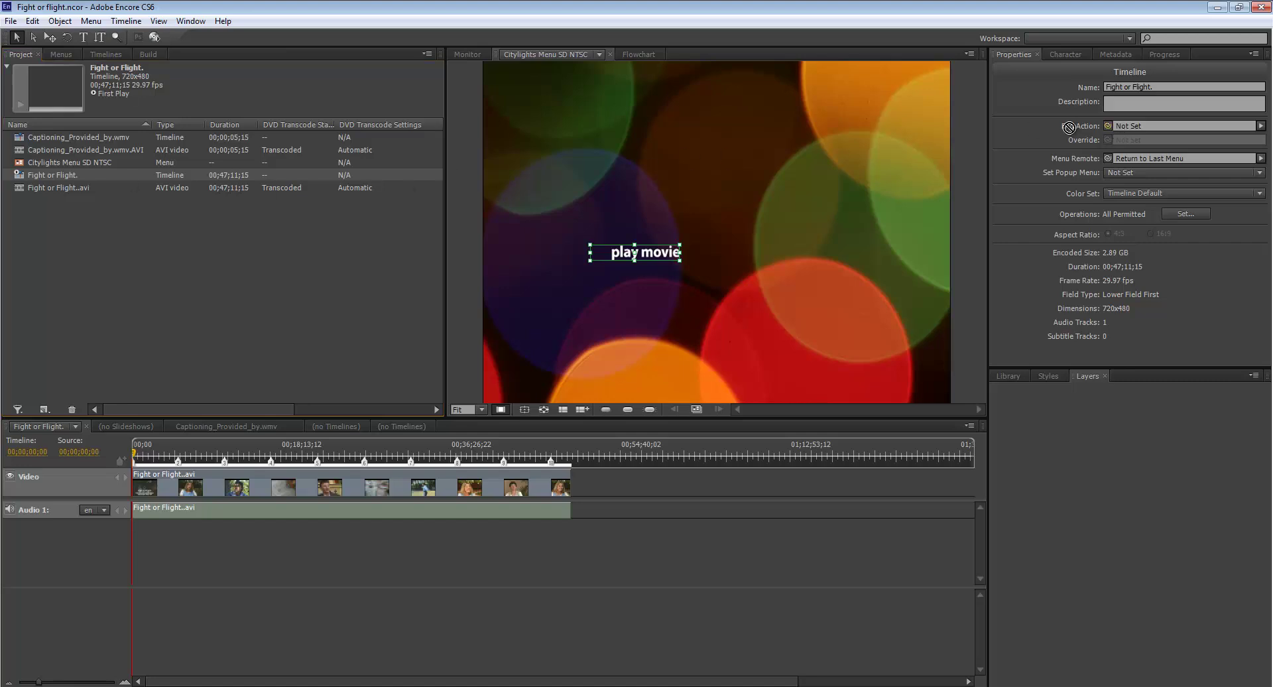
pyautogui.click(117, 136)
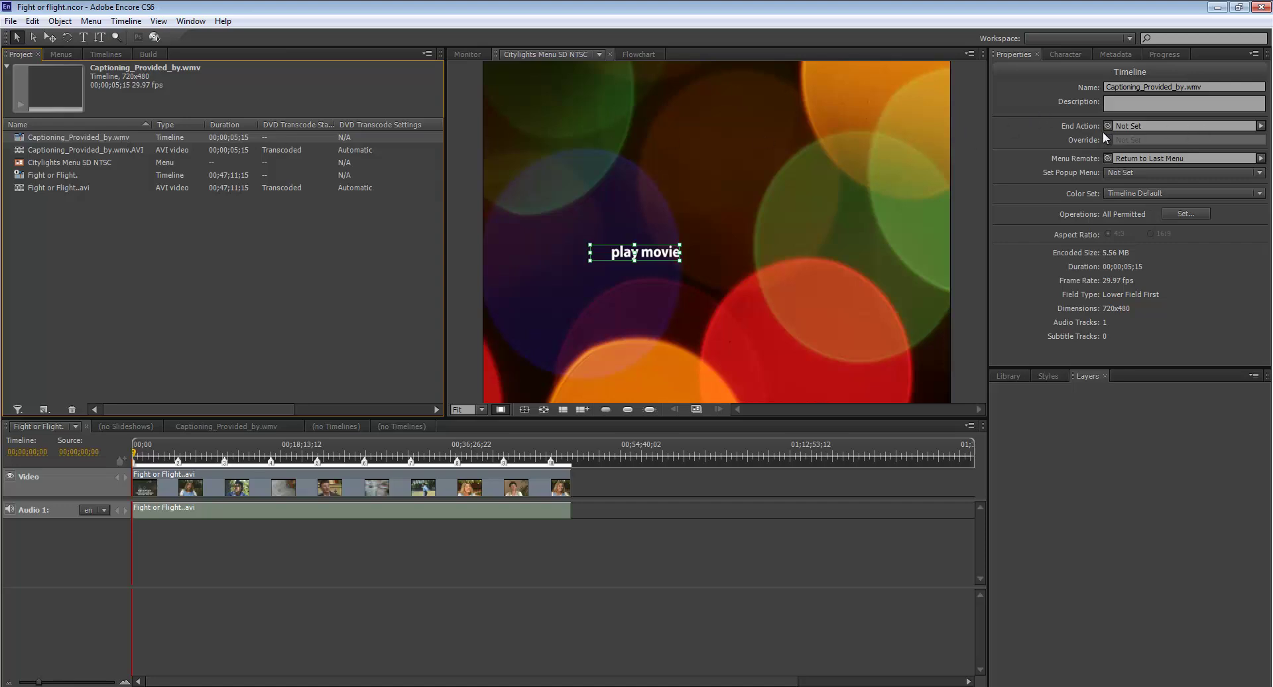
pyautogui.moveTo(1107, 126); pyautogui.dragTo(64, 159)
pyautogui.click(261, 257)
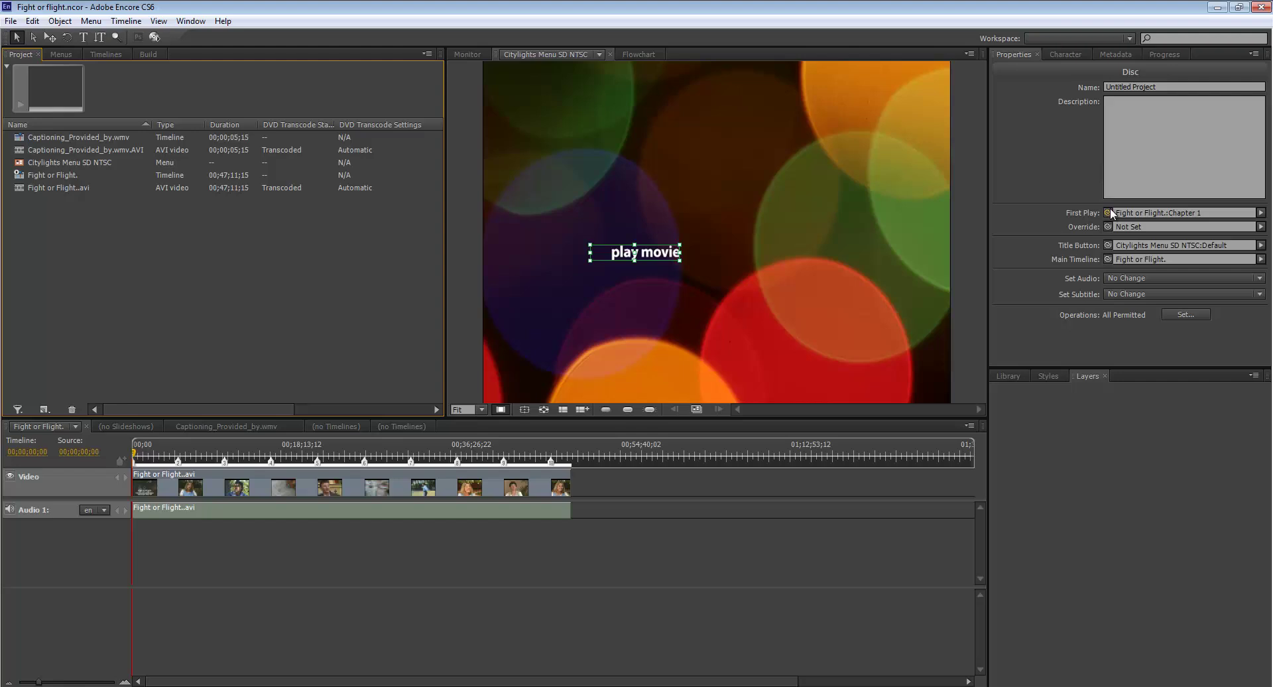
pyautogui.moveTo(1104, 214)
pyautogui.mouseDown()
pyautogui.moveTo(110, 152)
pyautogui.moveTo(82, 161)
pyautogui.mouseUp()
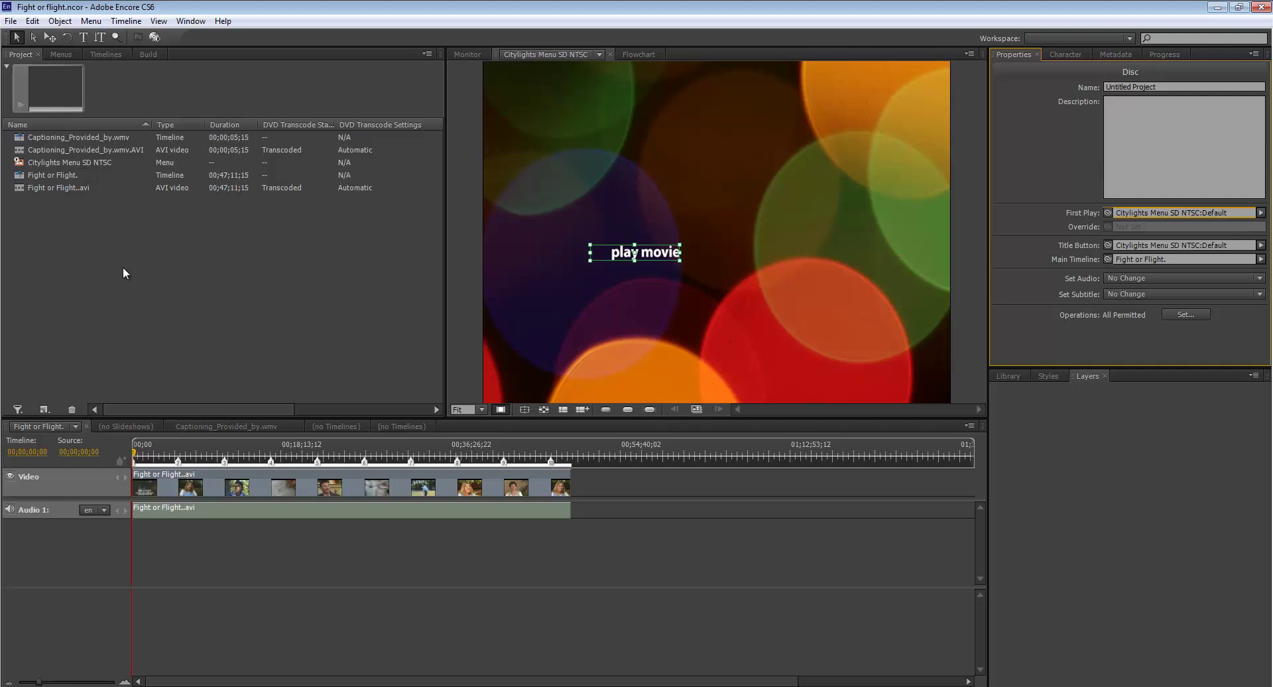
# Attach SOCW505/fight or flight/Fight or Flight.scc as the clip's closed caption file.
pyautogui.click(338, 490)
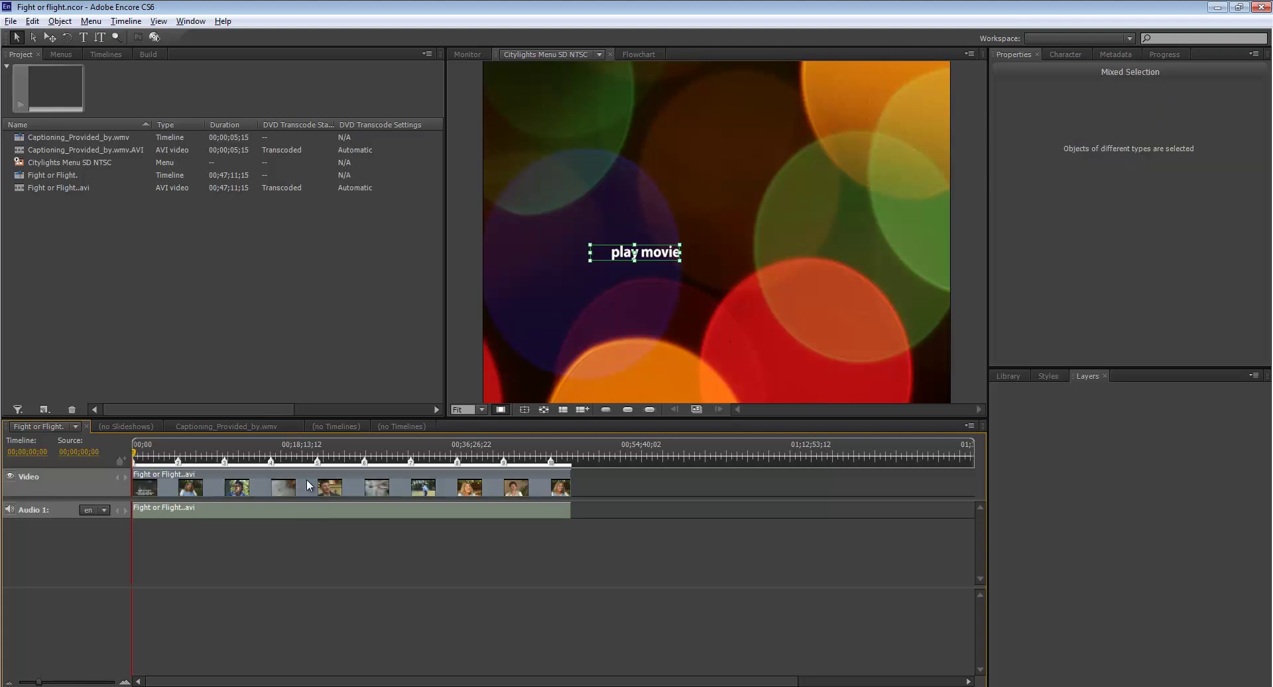
pyautogui.click(309, 503)
pyautogui.click(315, 487)
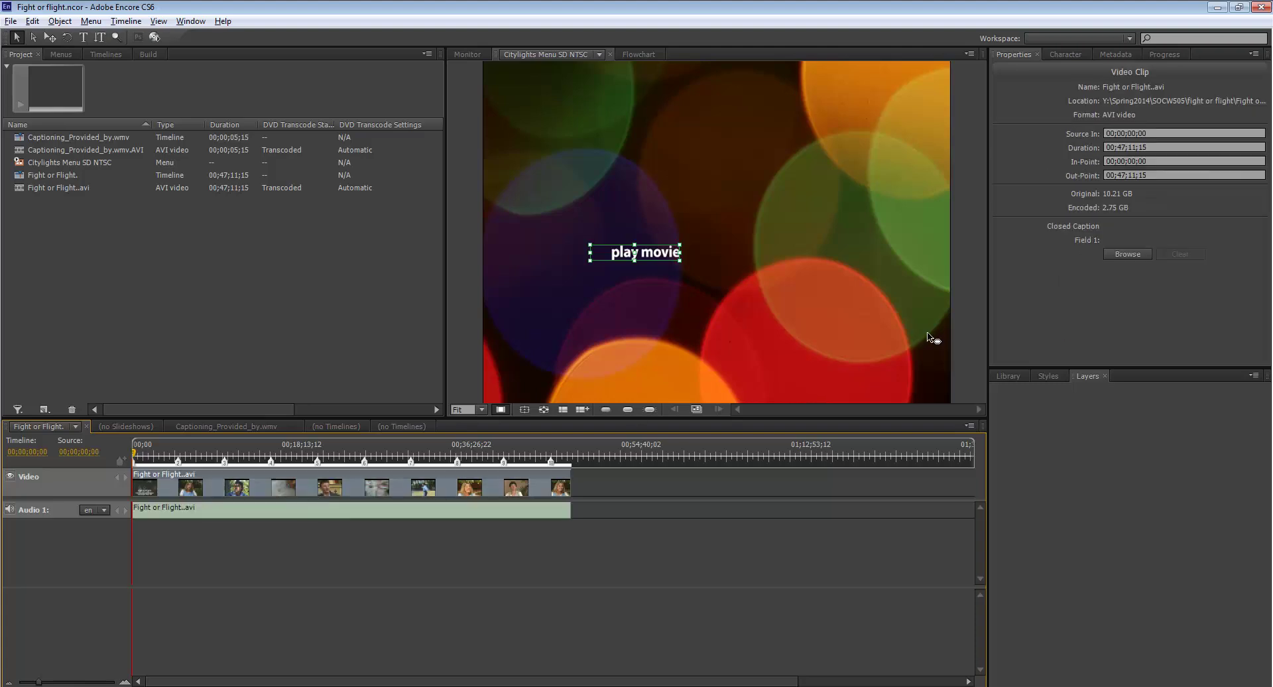
pyautogui.click(1148, 253)
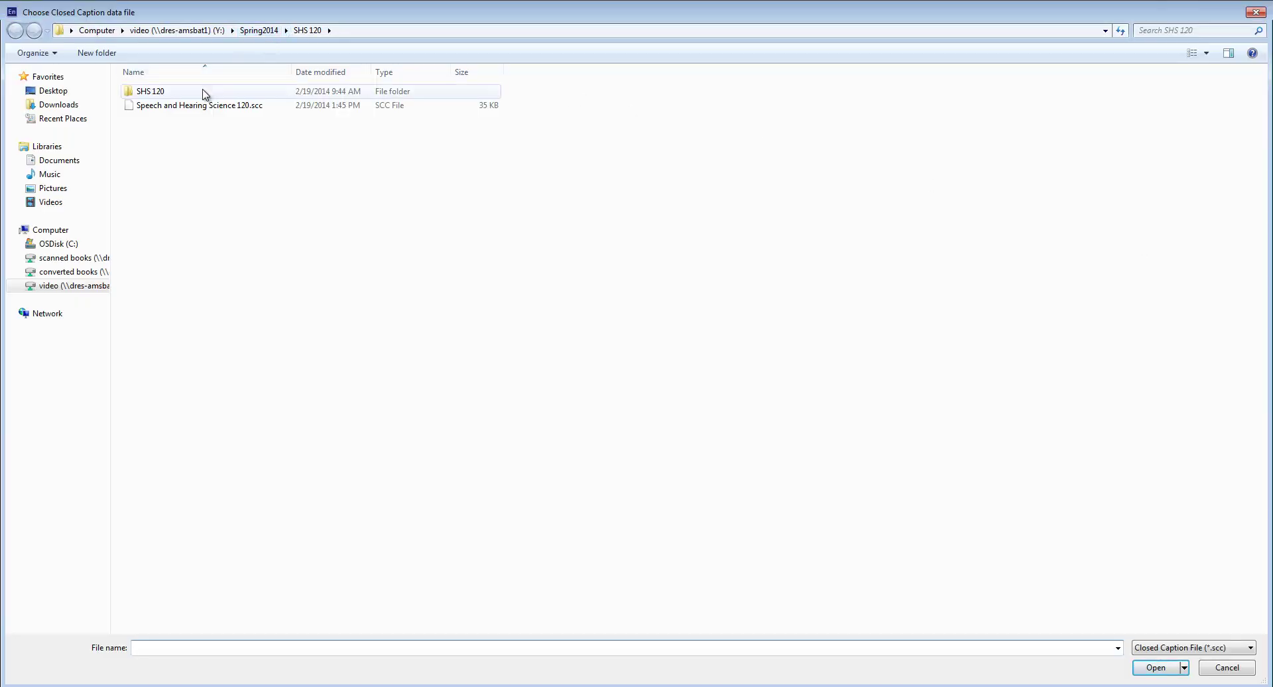
pyautogui.click(259, 30)
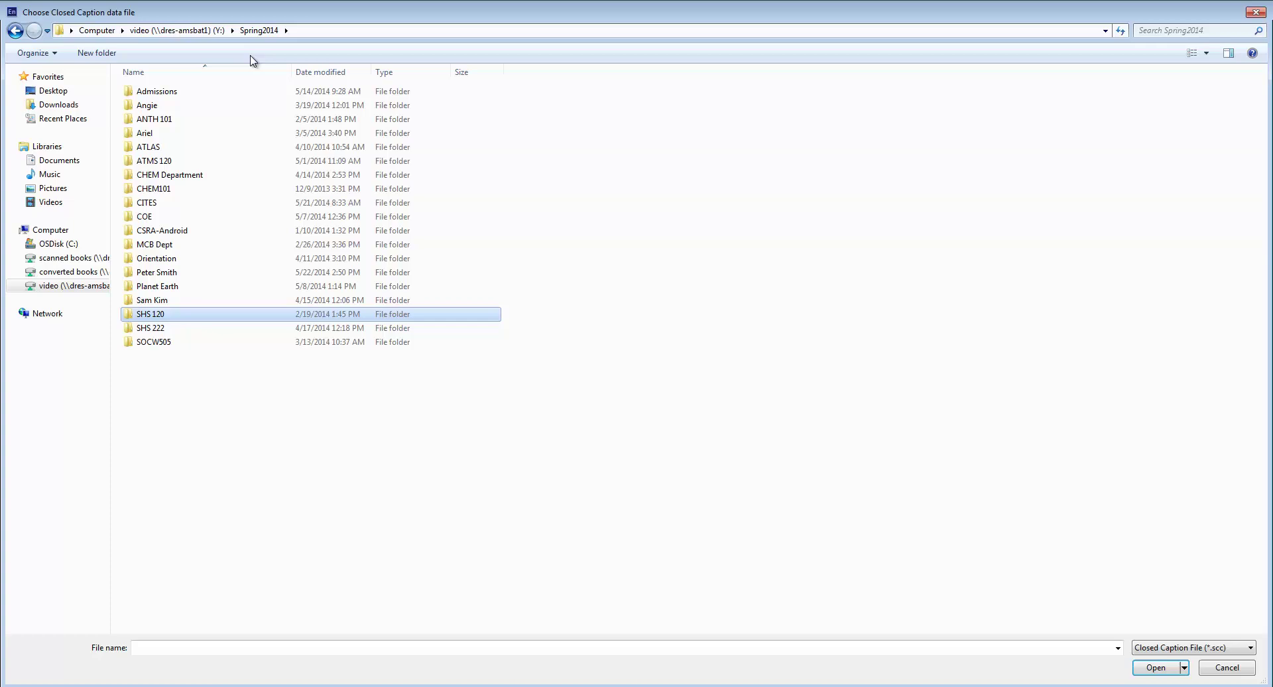
pyautogui.doubleClick(159, 342)
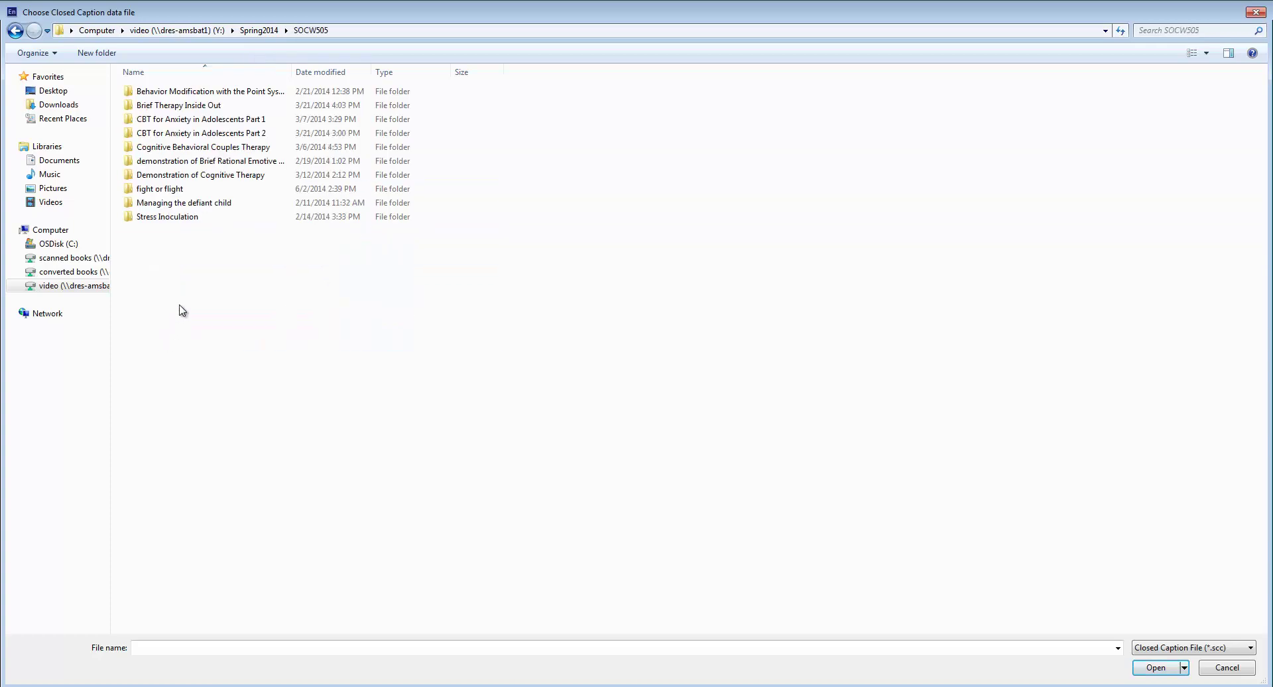
pyautogui.doubleClick(202, 191)
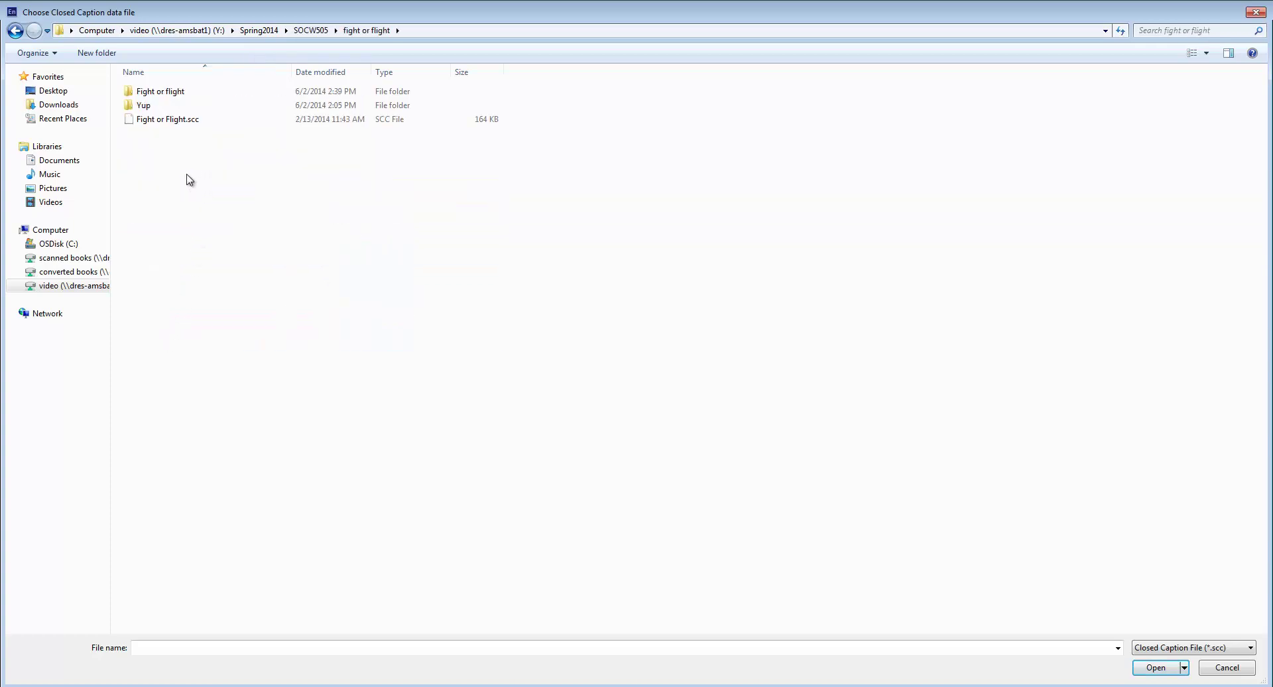
pyautogui.click(170, 121)
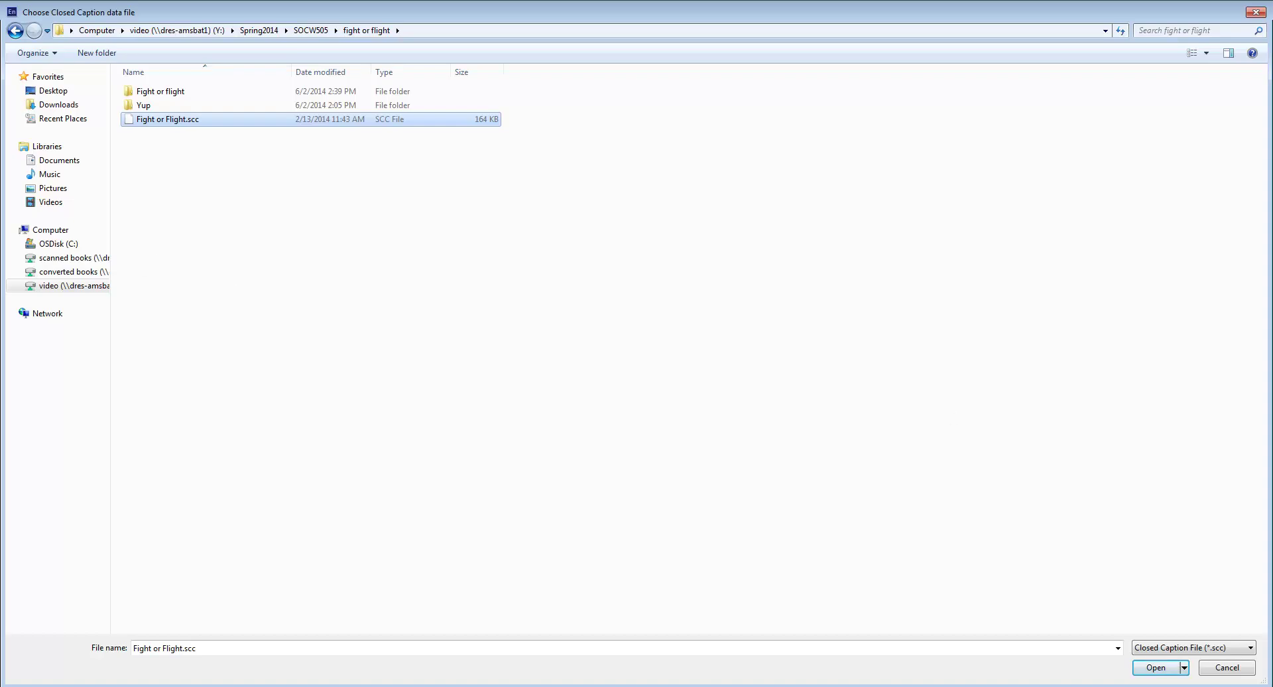
pyautogui.click(1154, 667)
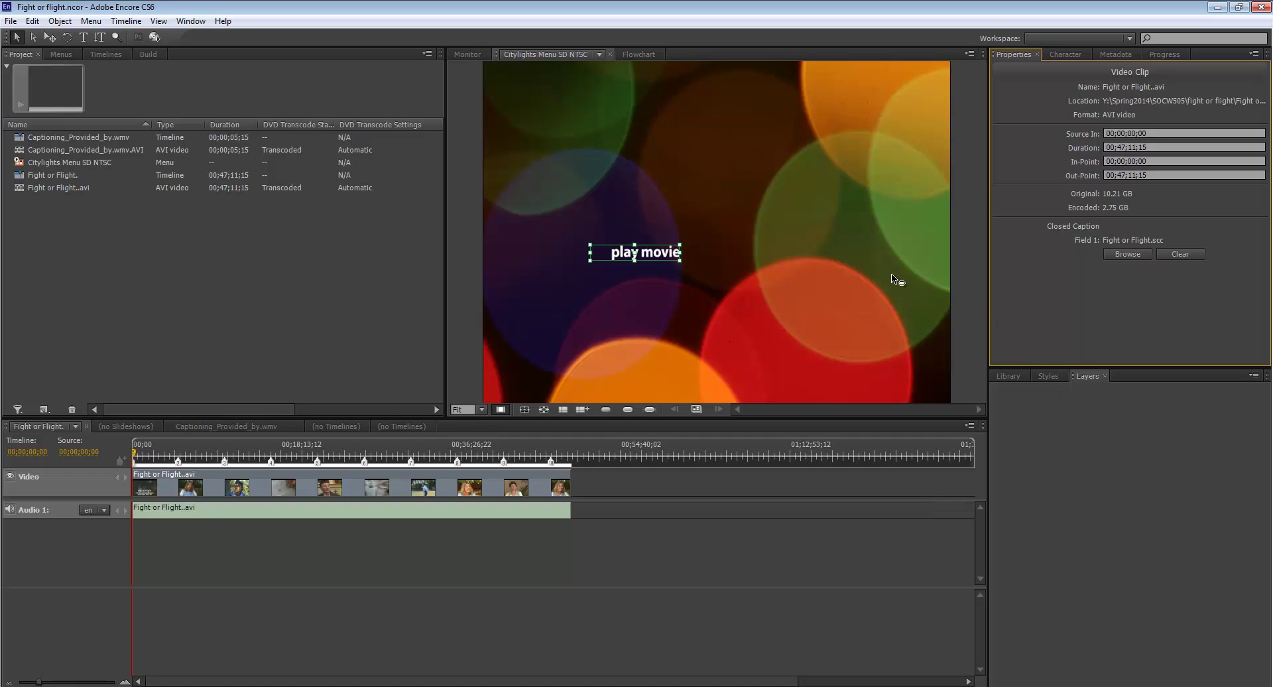
pyautogui.click(13, 21)
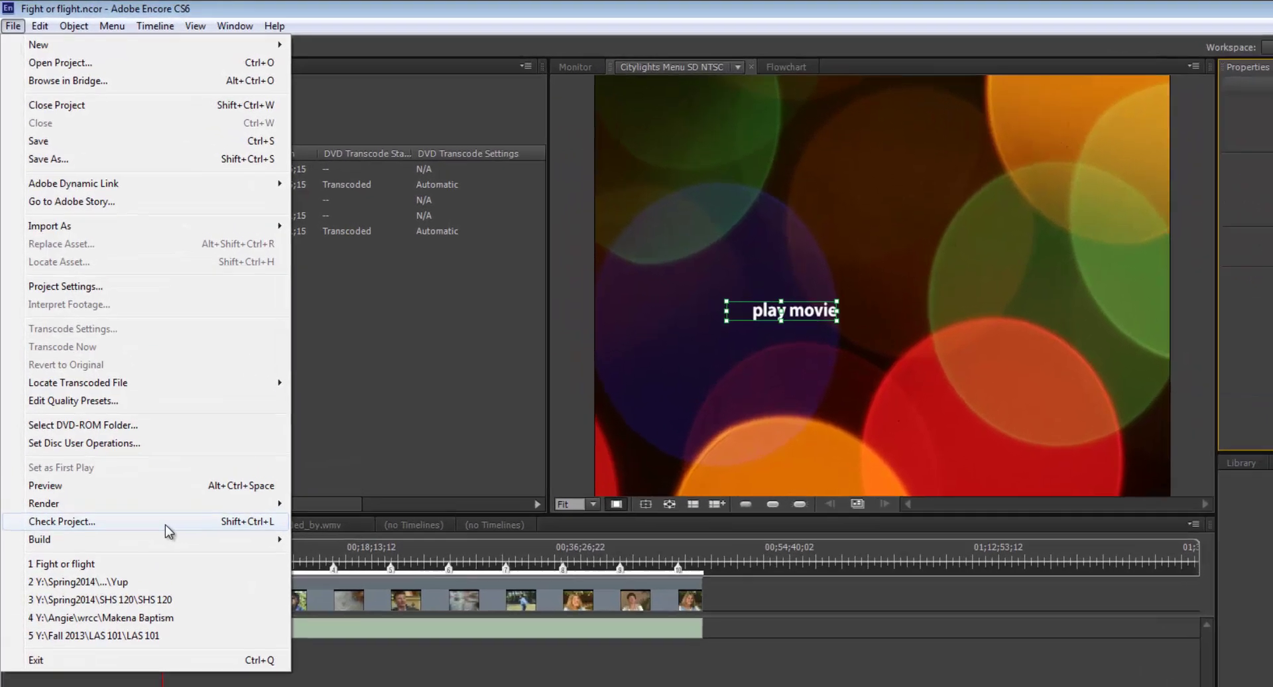
pyautogui.click(165, 522)
pyautogui.click(689, 177)
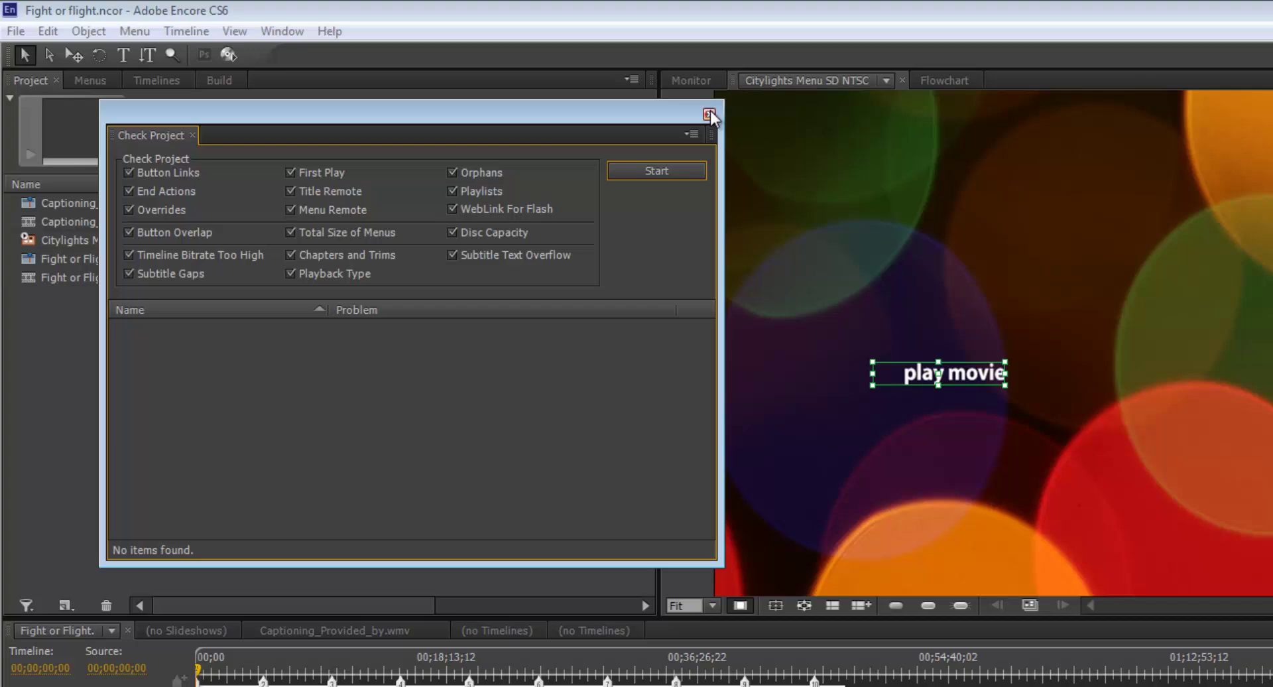
pyautogui.click(708, 115)
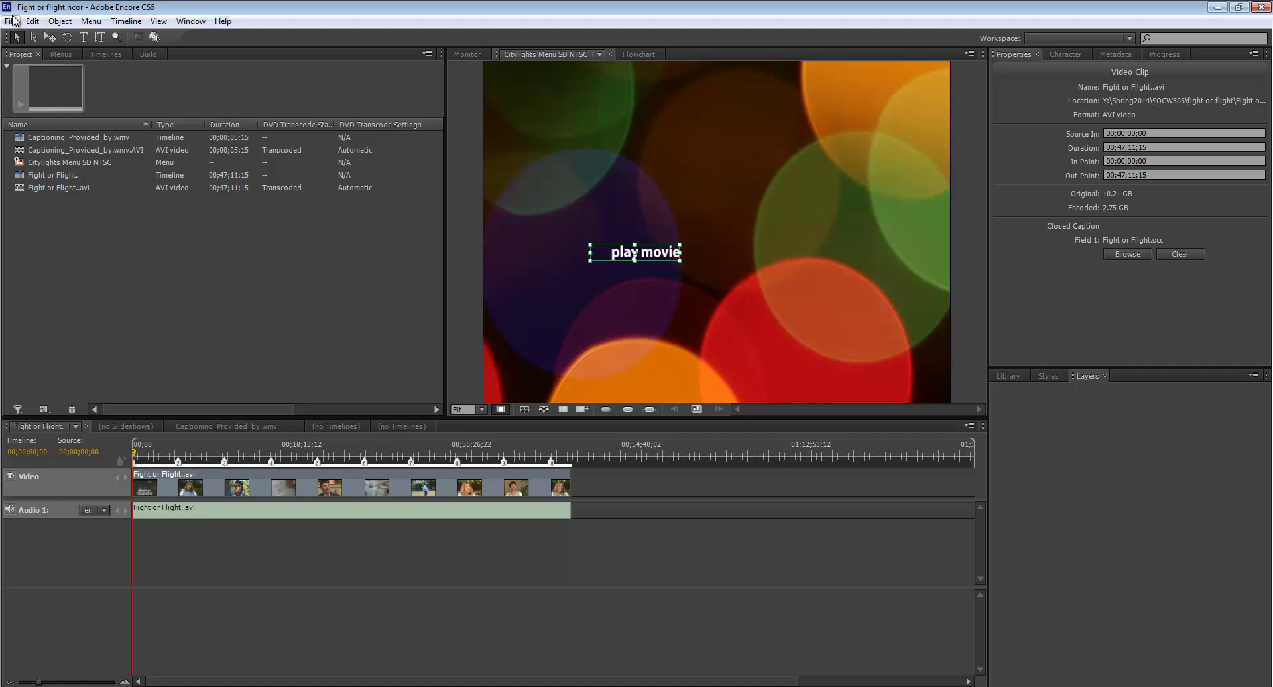
pyautogui.click(12, 21)
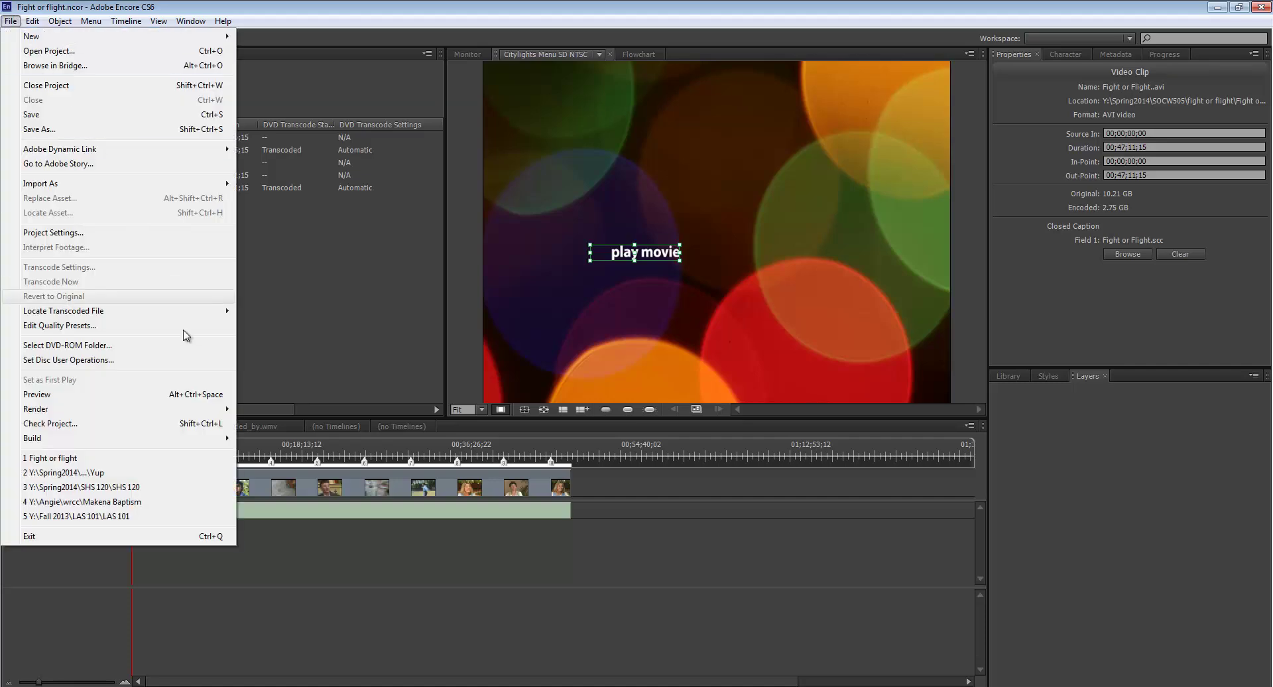
pyautogui.click(164, 395)
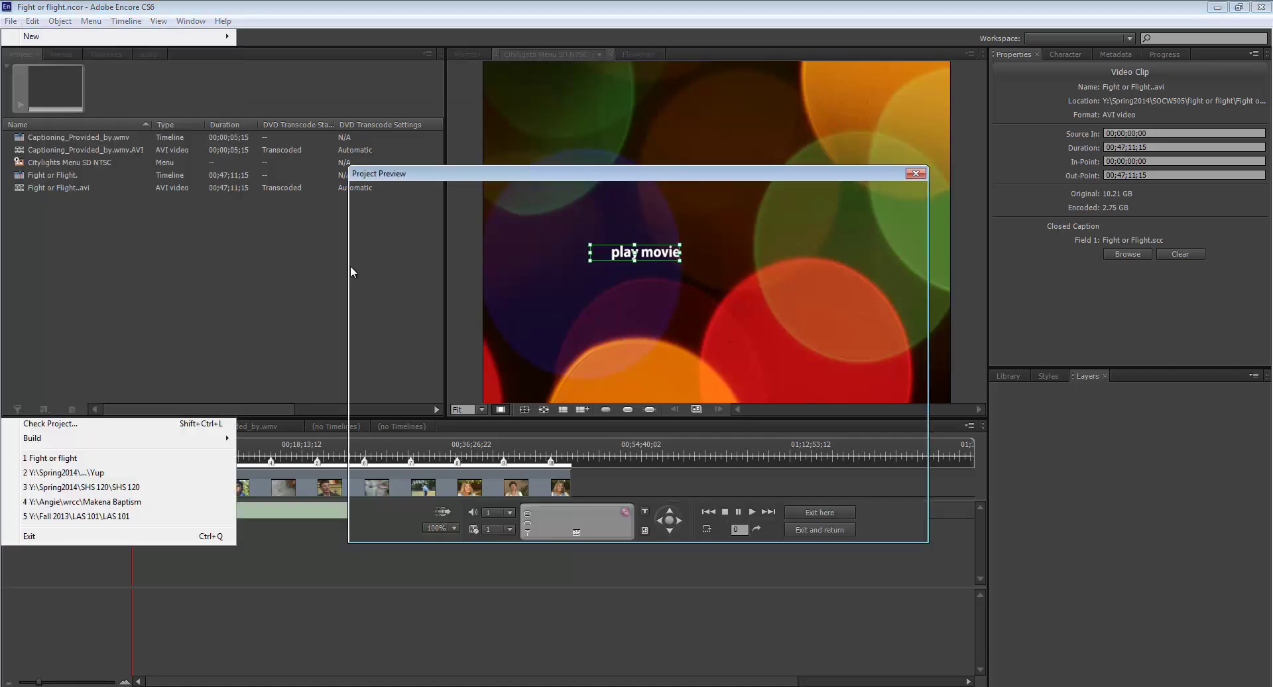
pyautogui.click(571, 361)
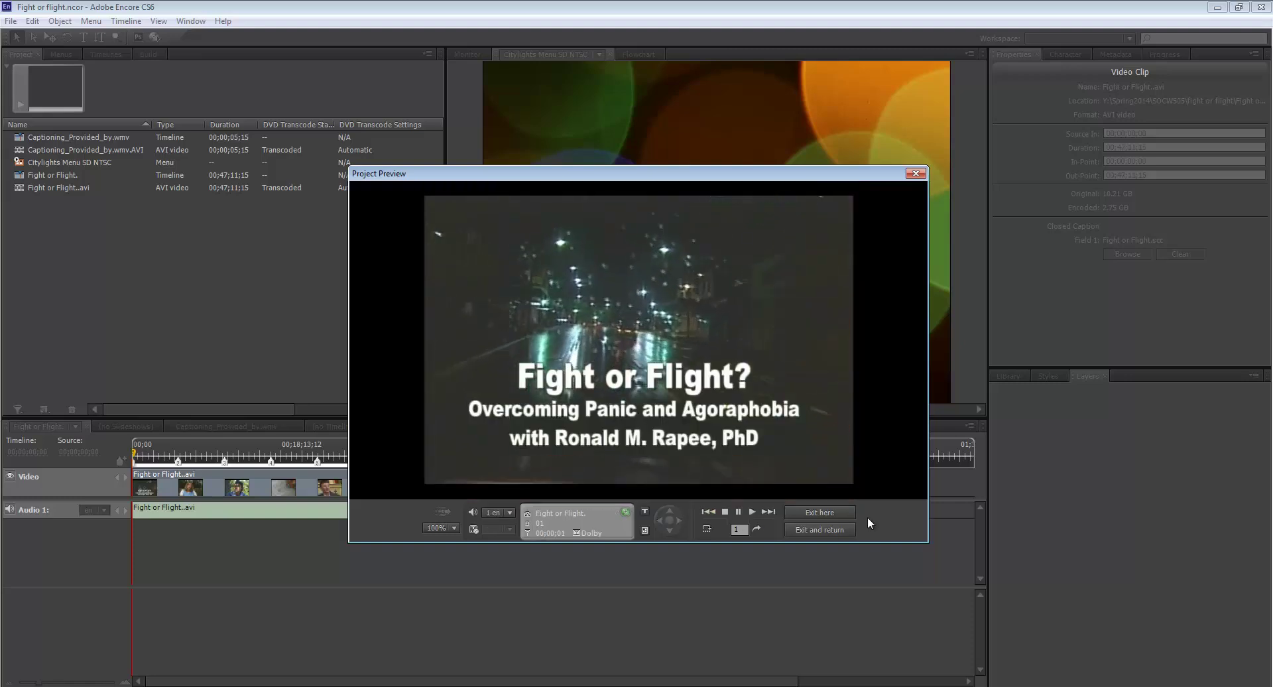
pyautogui.click(916, 174)
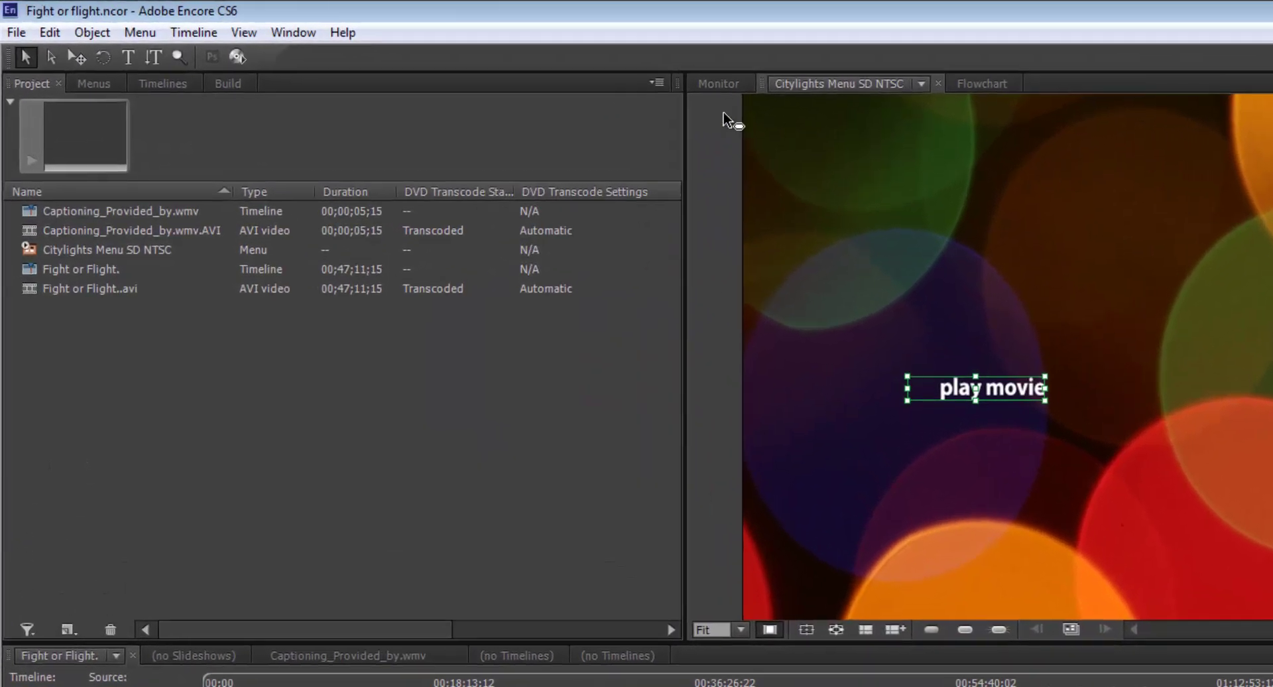
# Set the DVD build to 2 copies on an 8.54 GB dual-layer disc.
pyautogui.click(221, 84)
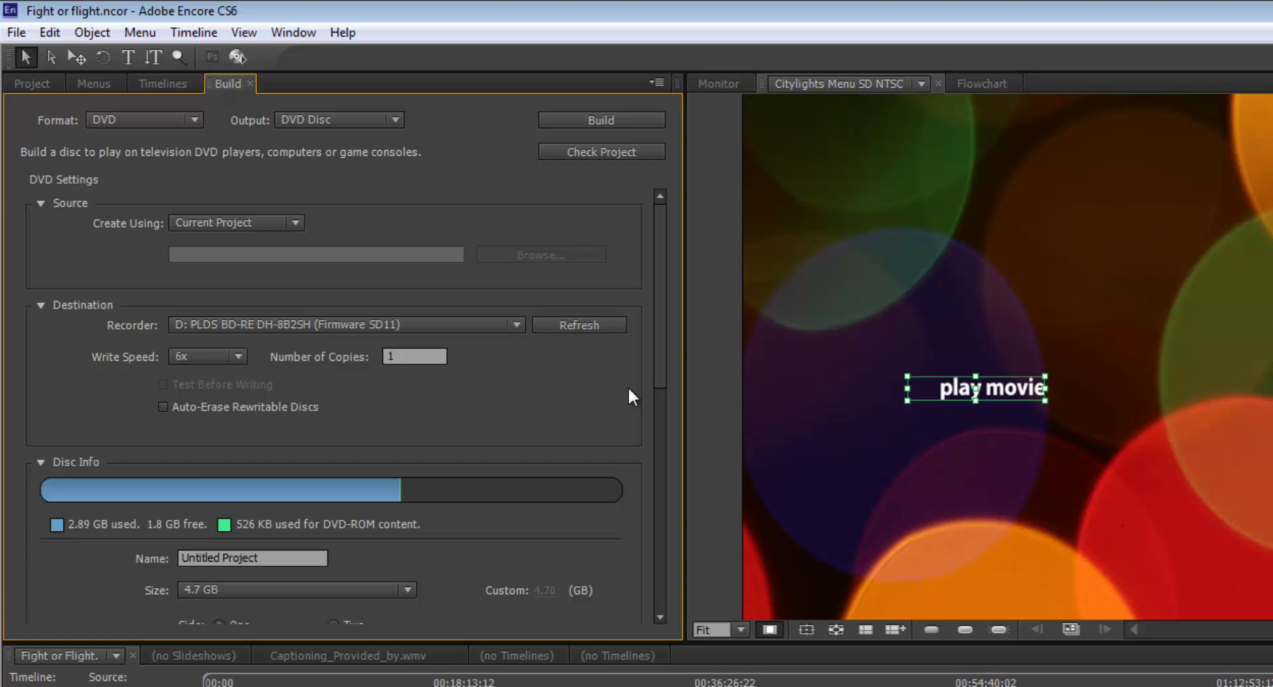
pyautogui.click(413, 356)
pyautogui.write('2')
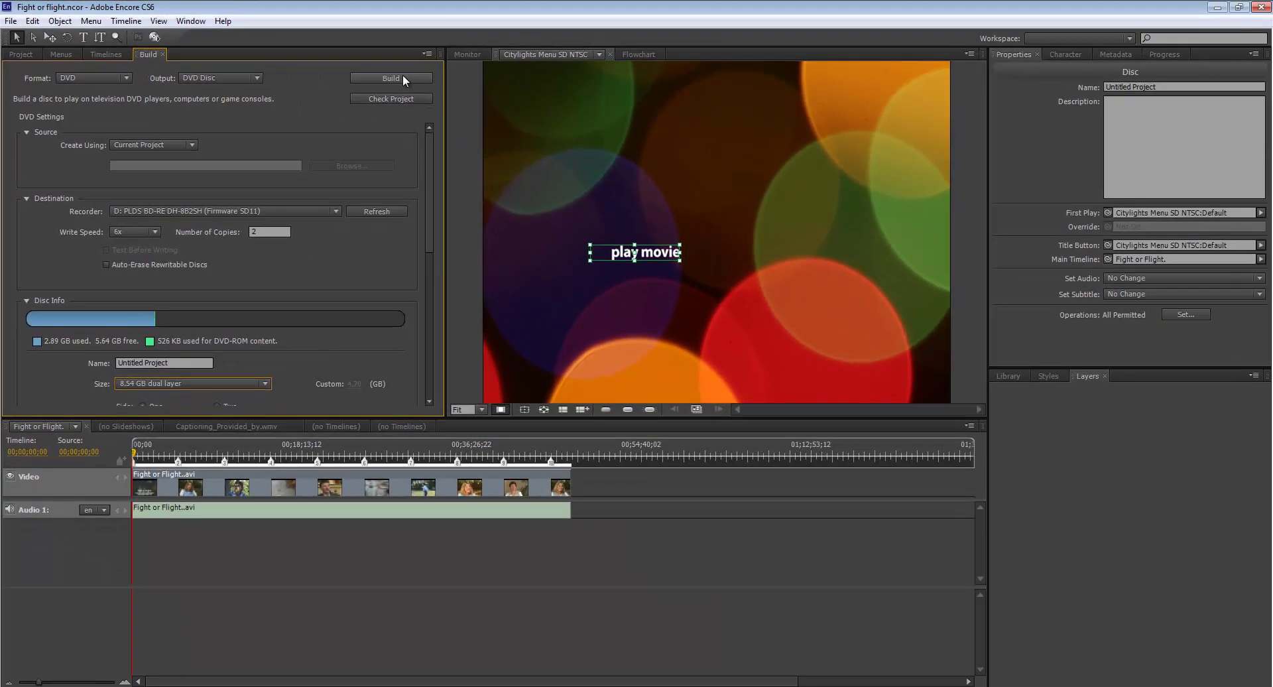
# Launch the DVD disc build from the Build panel.
pyautogui.click(475, 91)
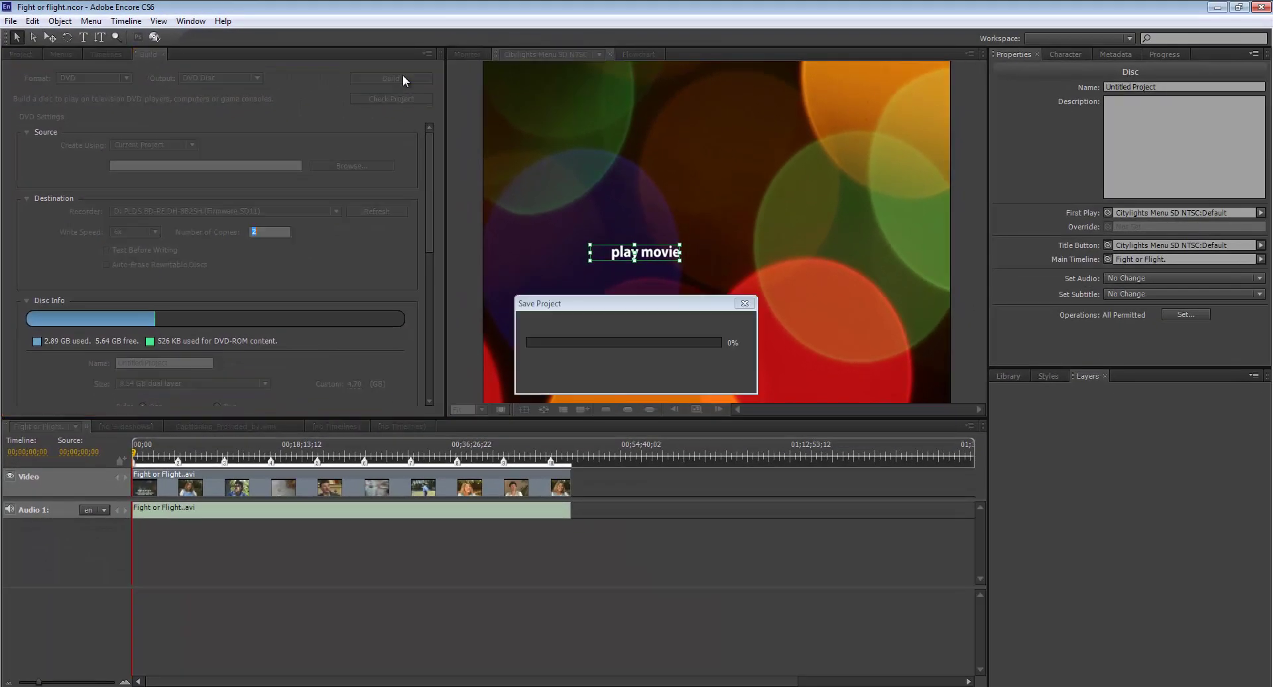